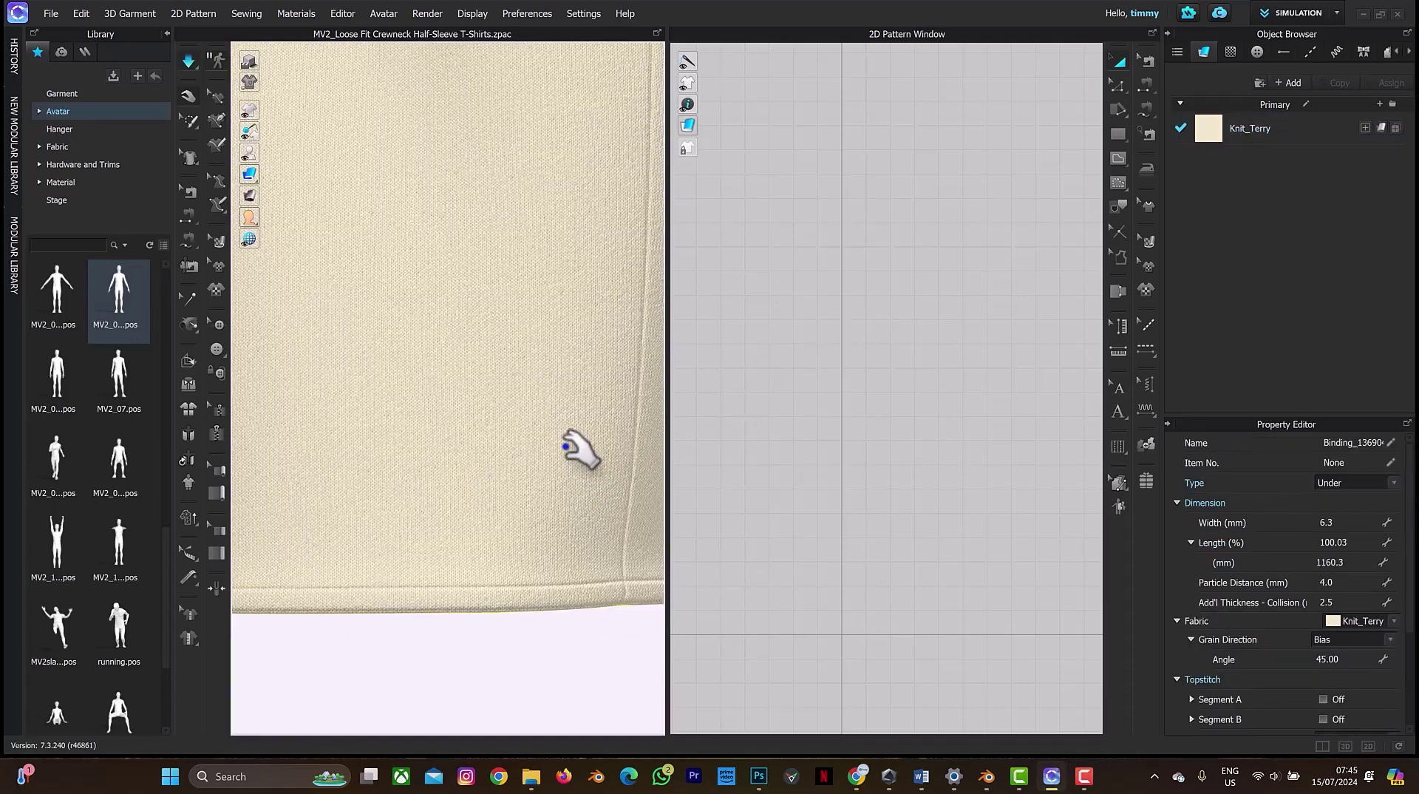
pyautogui.scroll(-3, 567, 447)
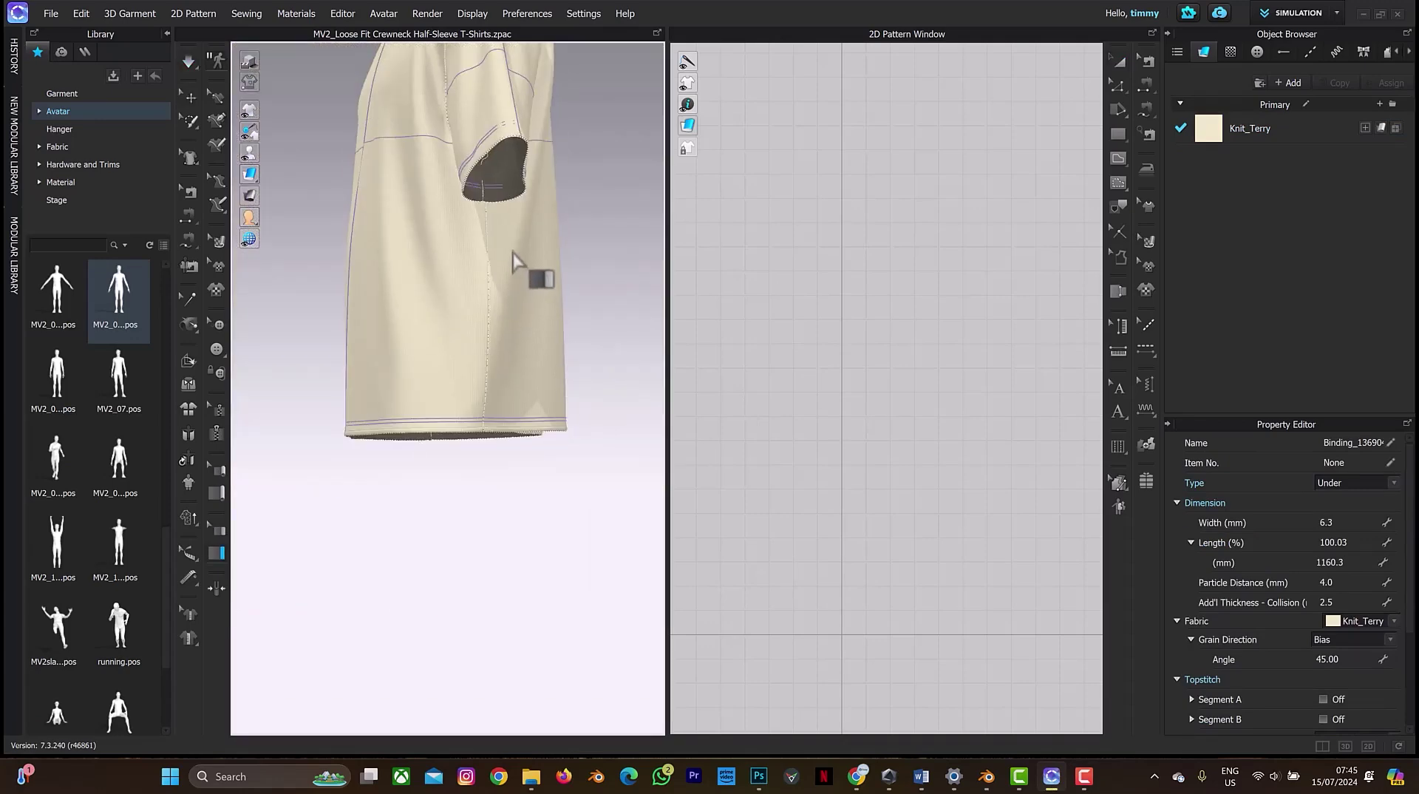
pyautogui.scroll(2, 513, 253)
pyautogui.moveTo(531, 226); pyautogui.dragTo(513, 338, button='middle')
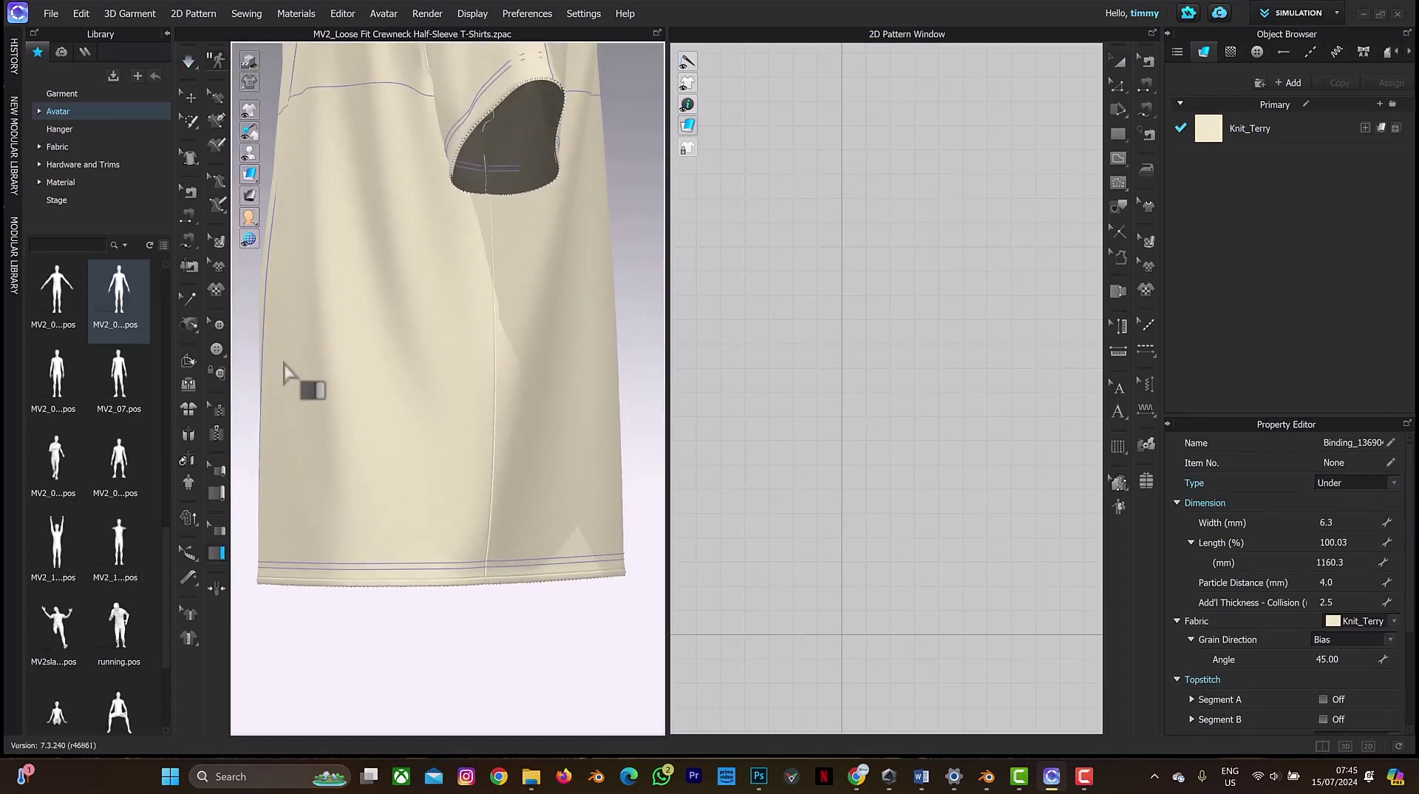
pyautogui.press('c')
pyautogui.scroll(2, 547, 188)
pyautogui.moveTo(547, 185); pyautogui.dragTo(561, 399, button='right')
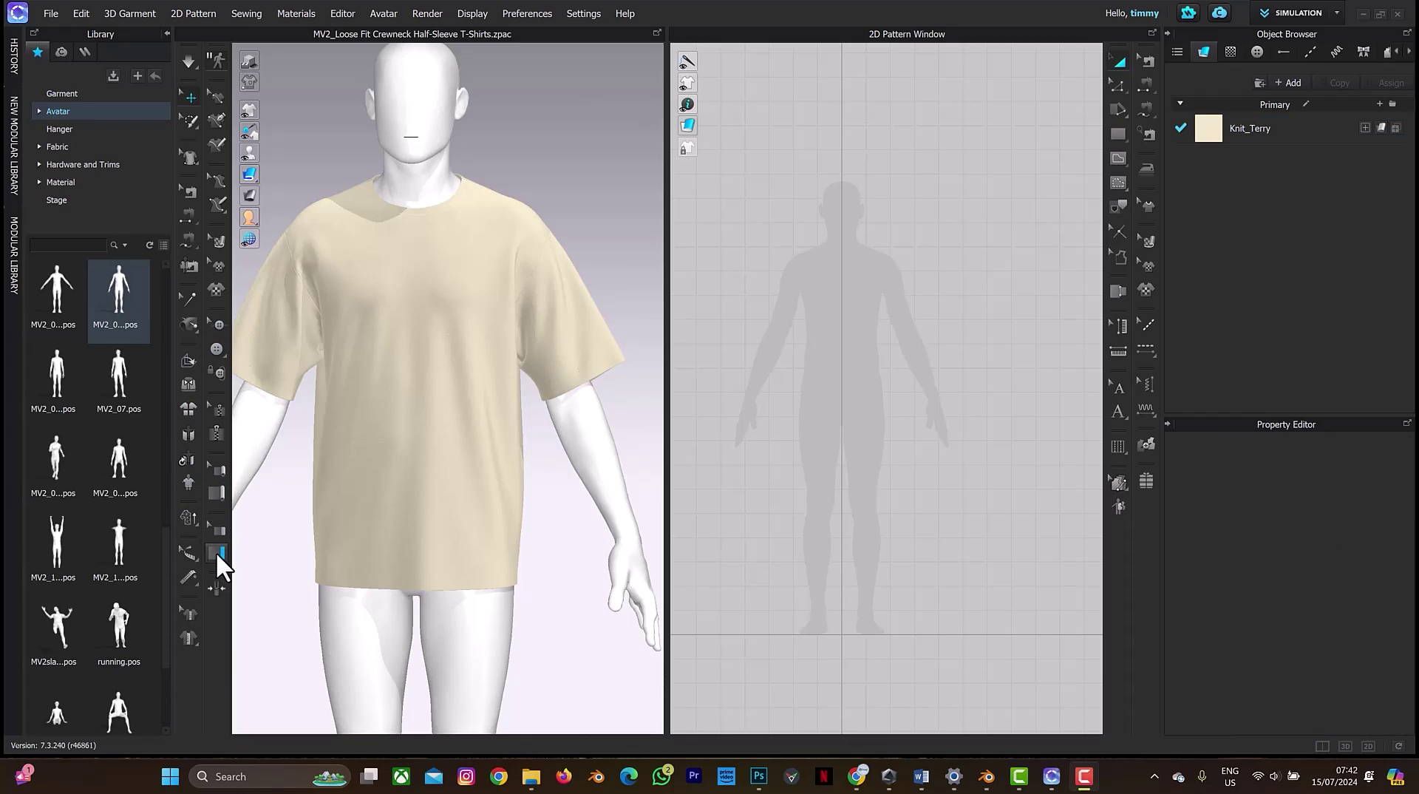
# - Hide the avatar and use the Binding tool to bind the entire edge of one sleeve opening
pyautogui.click(216, 552)
pyautogui.click(214, 554)
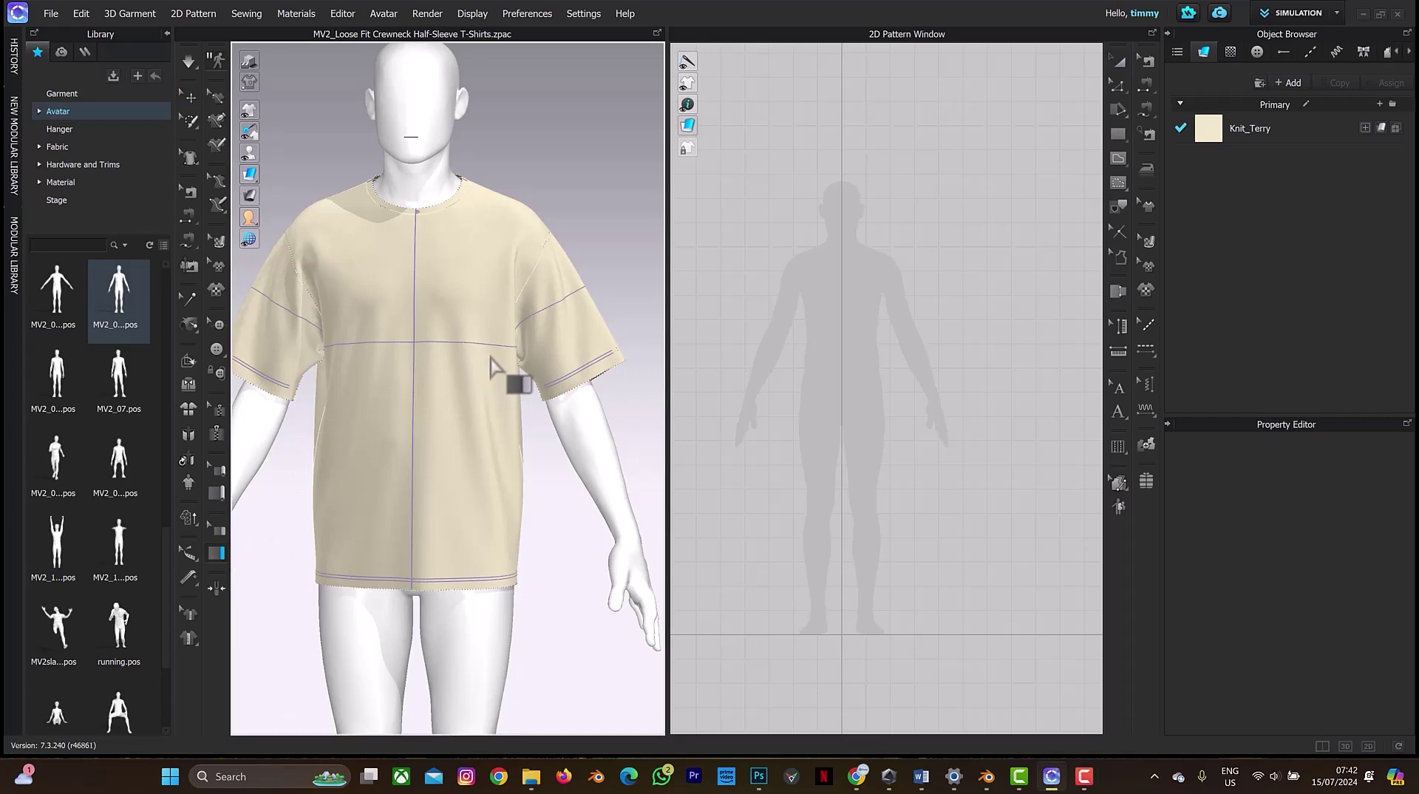
pyautogui.hotkey('shift', 'a')
pyautogui.moveTo(561, 316); pyautogui.dragTo(473, 341, button='right')
pyautogui.scroll(3, 473, 340)
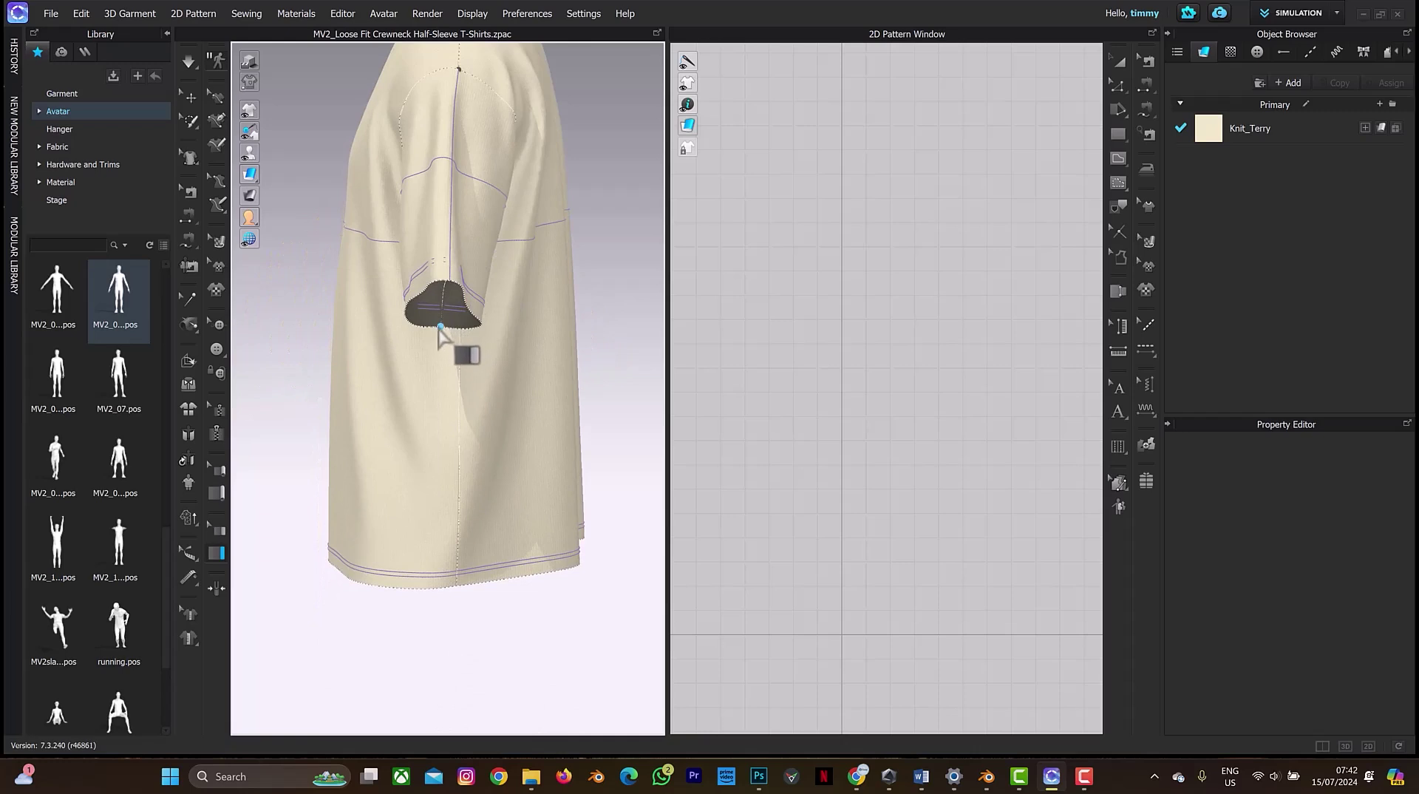
pyautogui.click(442, 327)
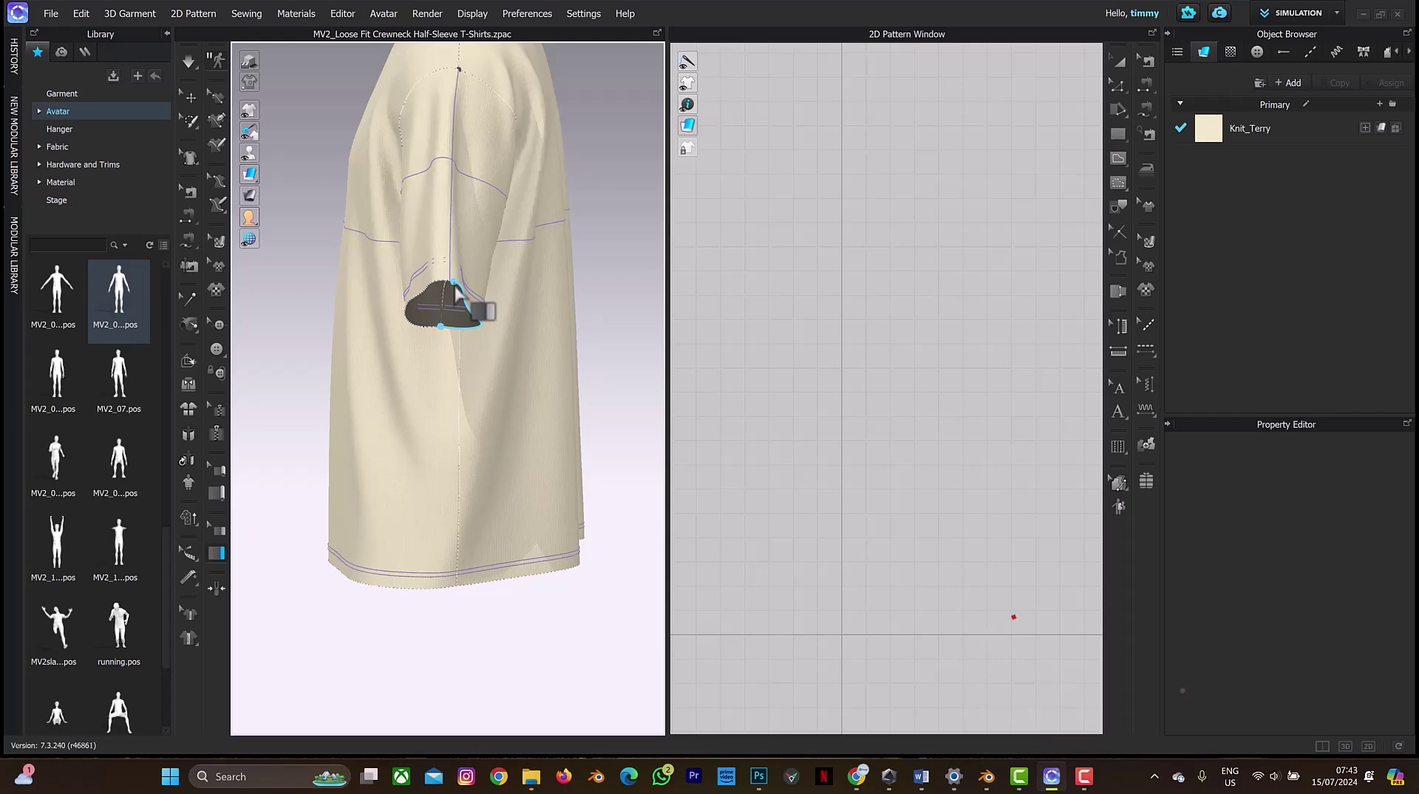
pyautogui.click(455, 287)
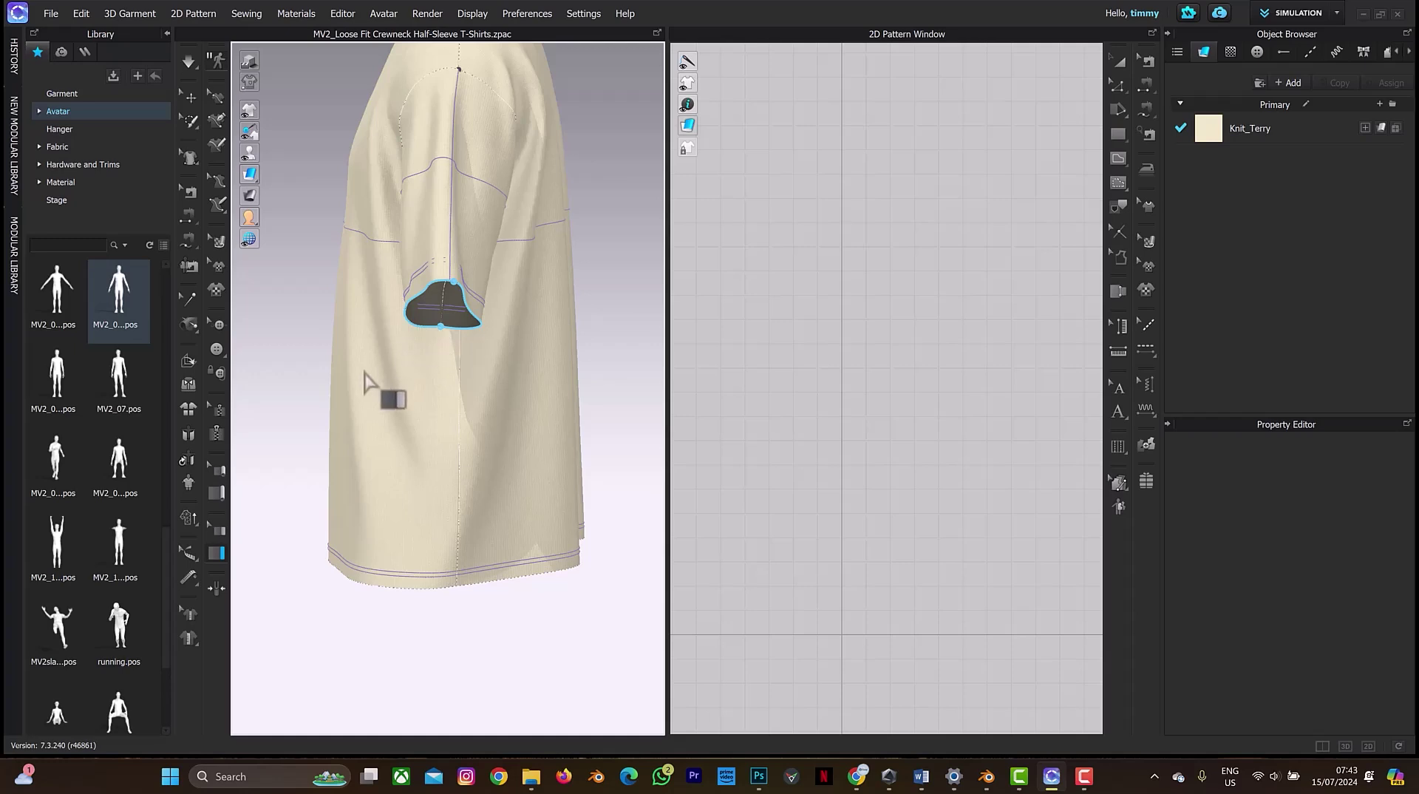
pyautogui.press('Return')
# - Simulate the garment so the new binding settles around the sleeve opening
pyautogui.scroll(5, 521, 284)
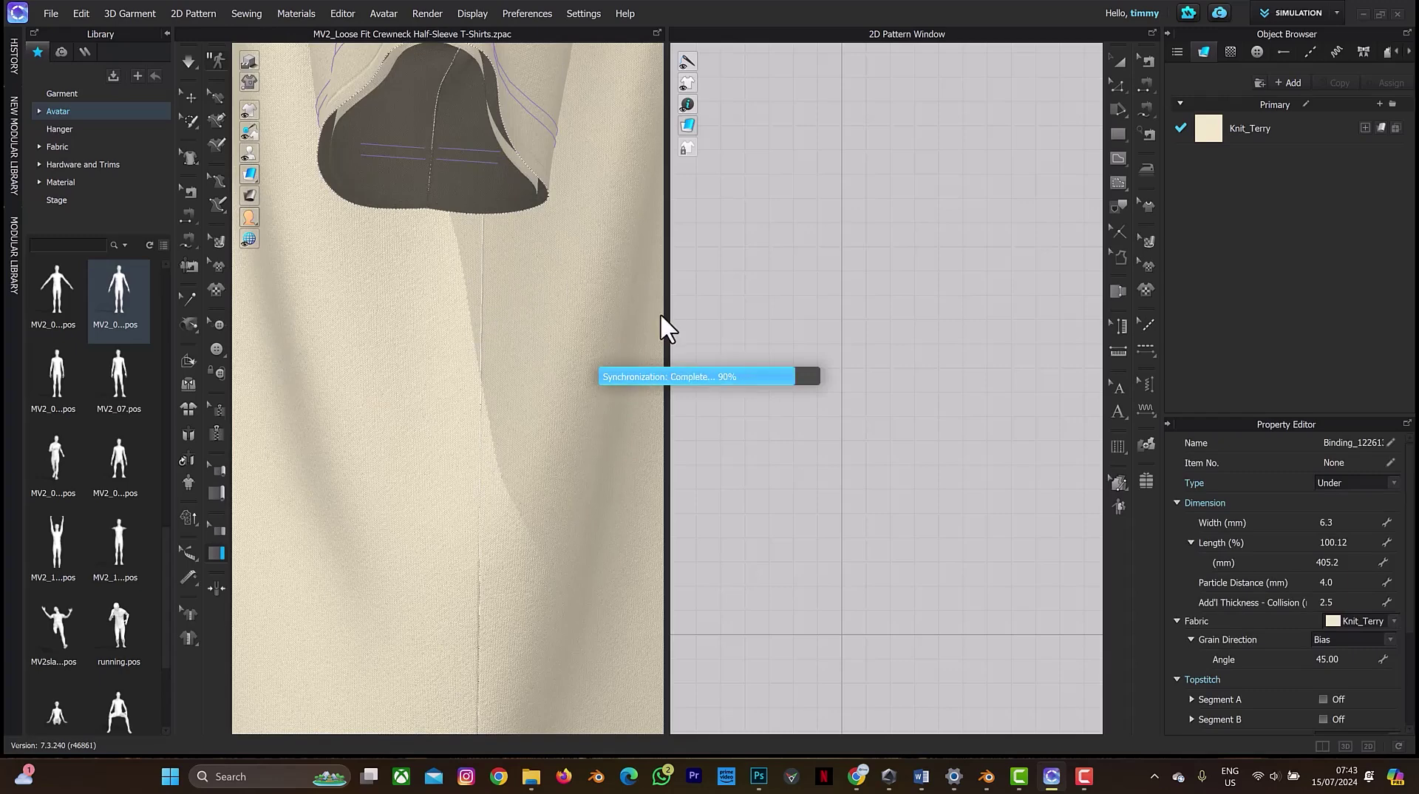
pyautogui.moveTo(524, 166); pyautogui.dragTo(523, 341, button='middle')
pyautogui.scroll(3, 524, 333)
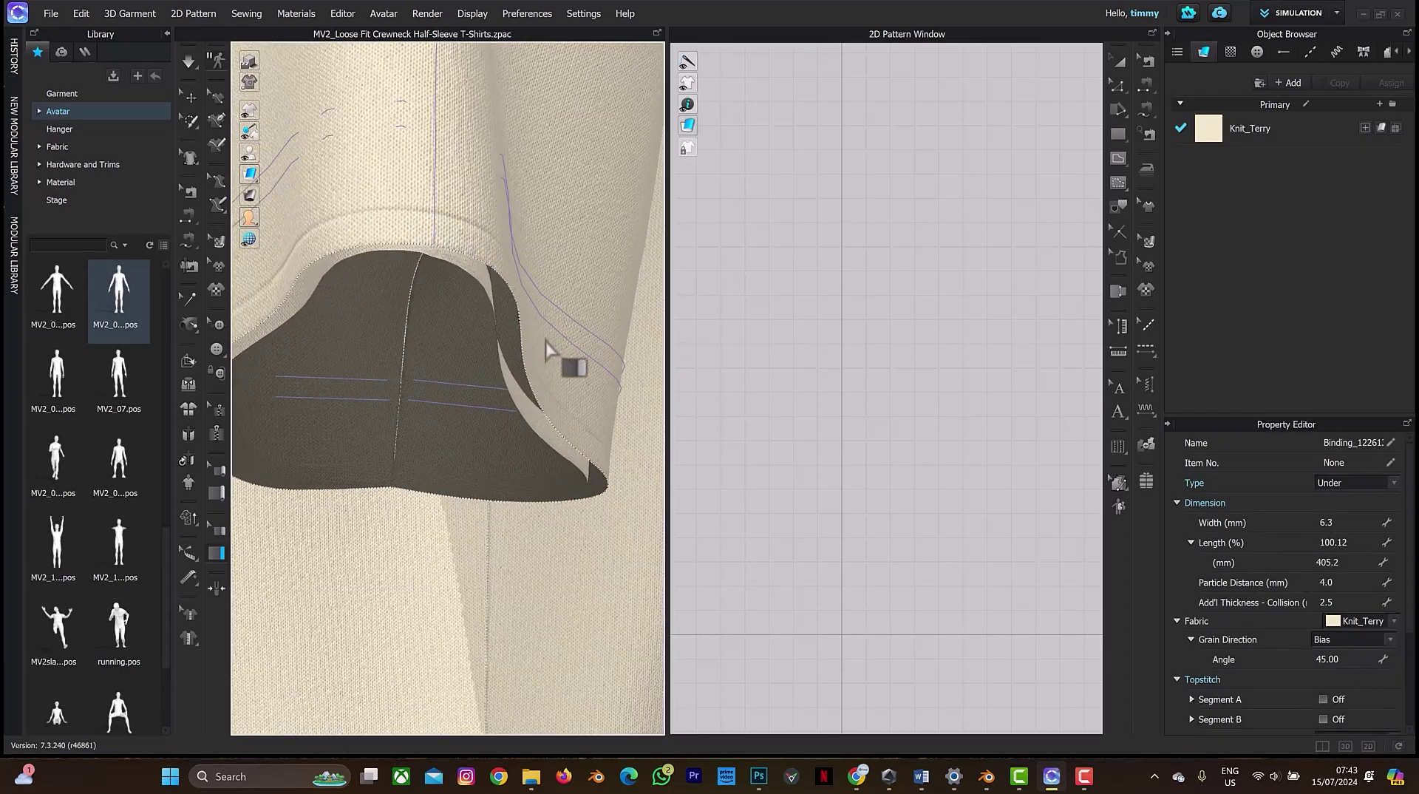
pyautogui.click(596, 364)
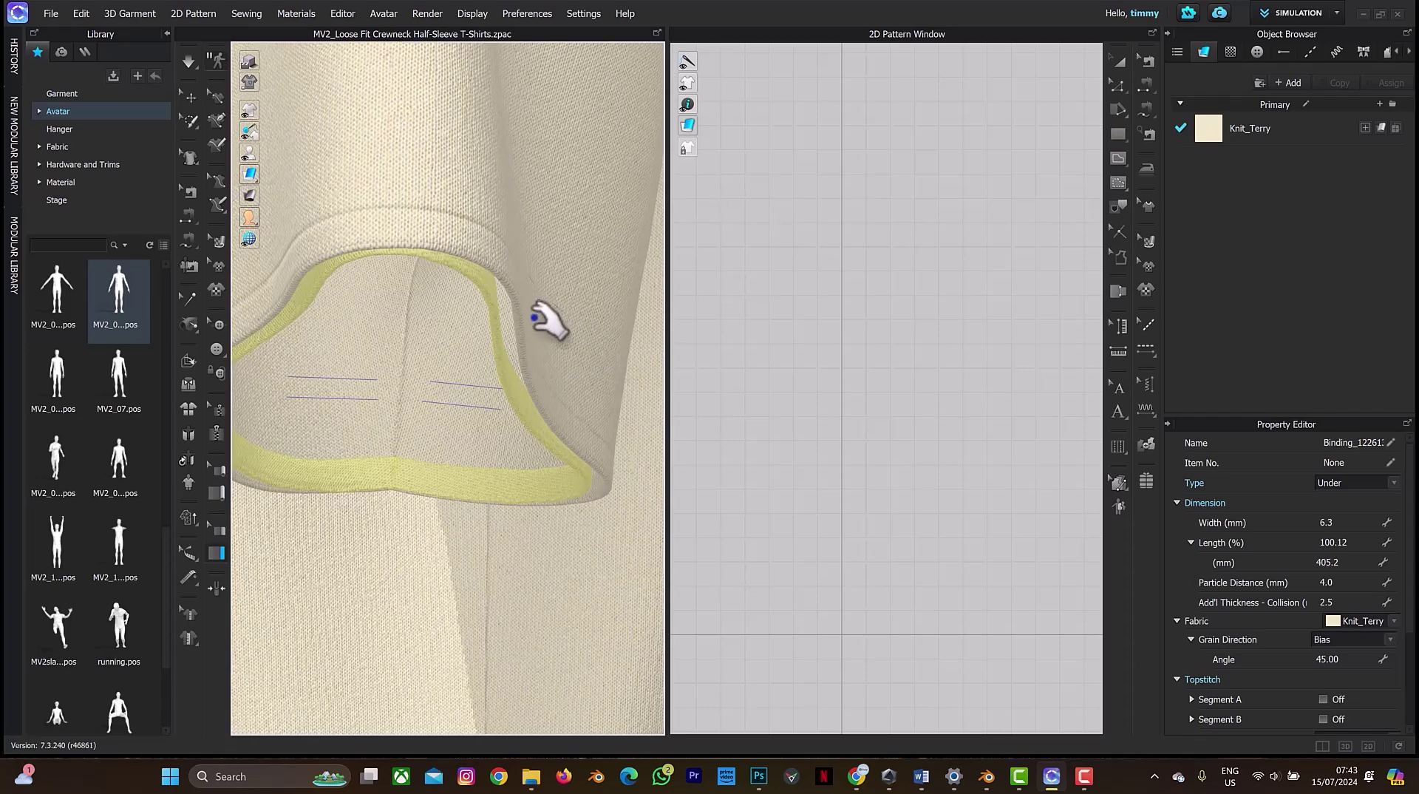
pyautogui.press('space')
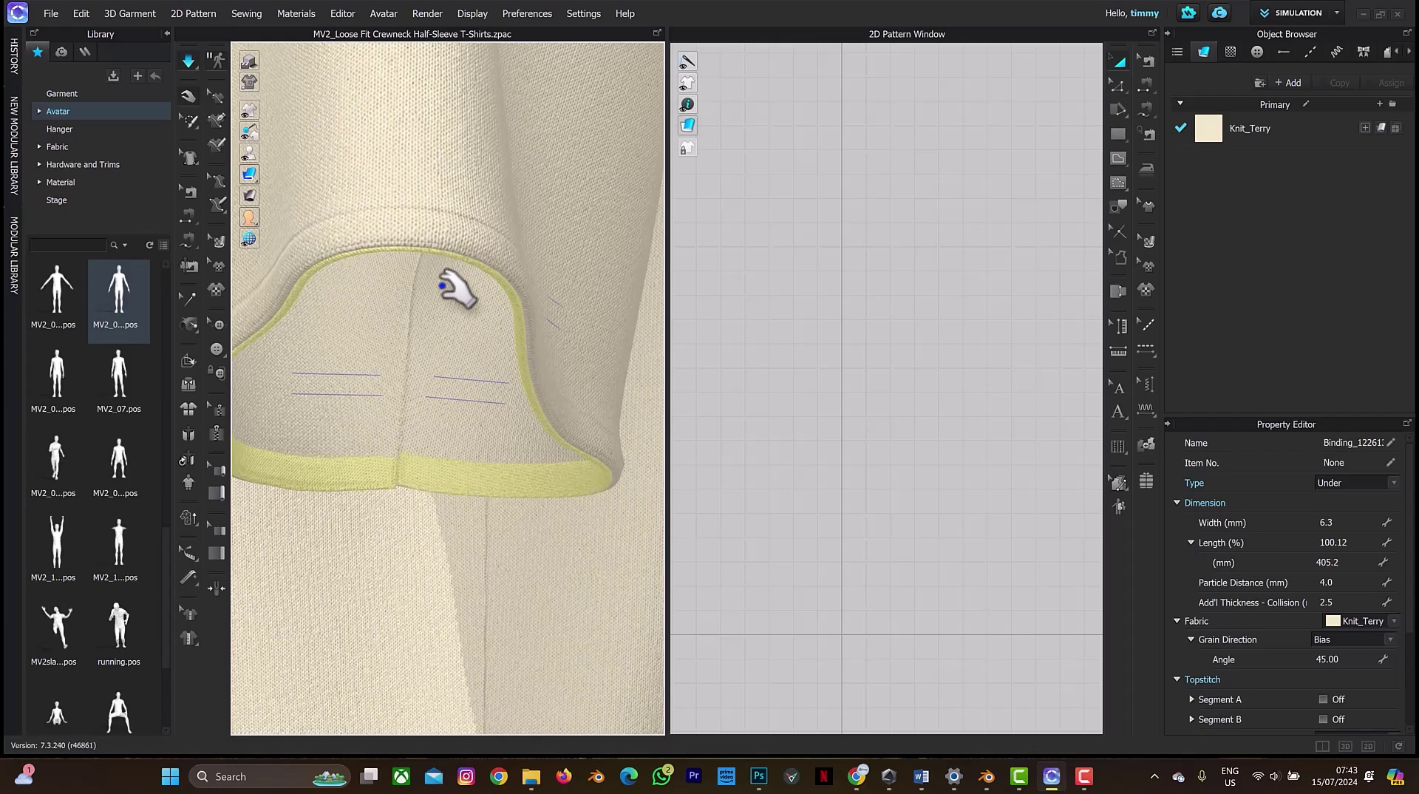
# - Examine the bound sleeve against the whole T-shirt and stop the simulation
pyautogui.scroll(-2, 459, 332)
pyautogui.scroll(-1, 473, 294)
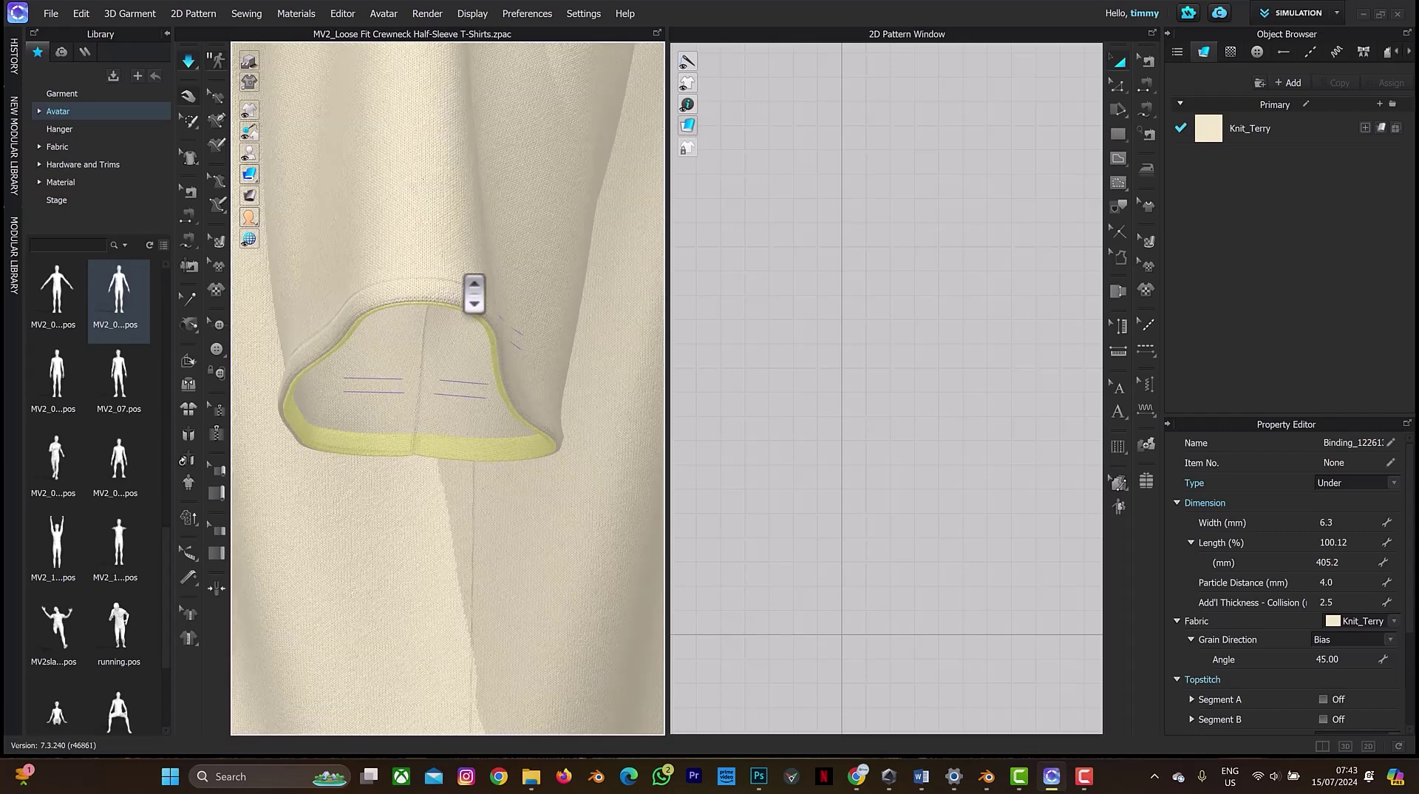
pyautogui.scroll(-4, 474, 294)
pyautogui.scroll(-2, 474, 310)
pyautogui.moveTo(498, 301); pyautogui.dragTo(543, 299, button='right')
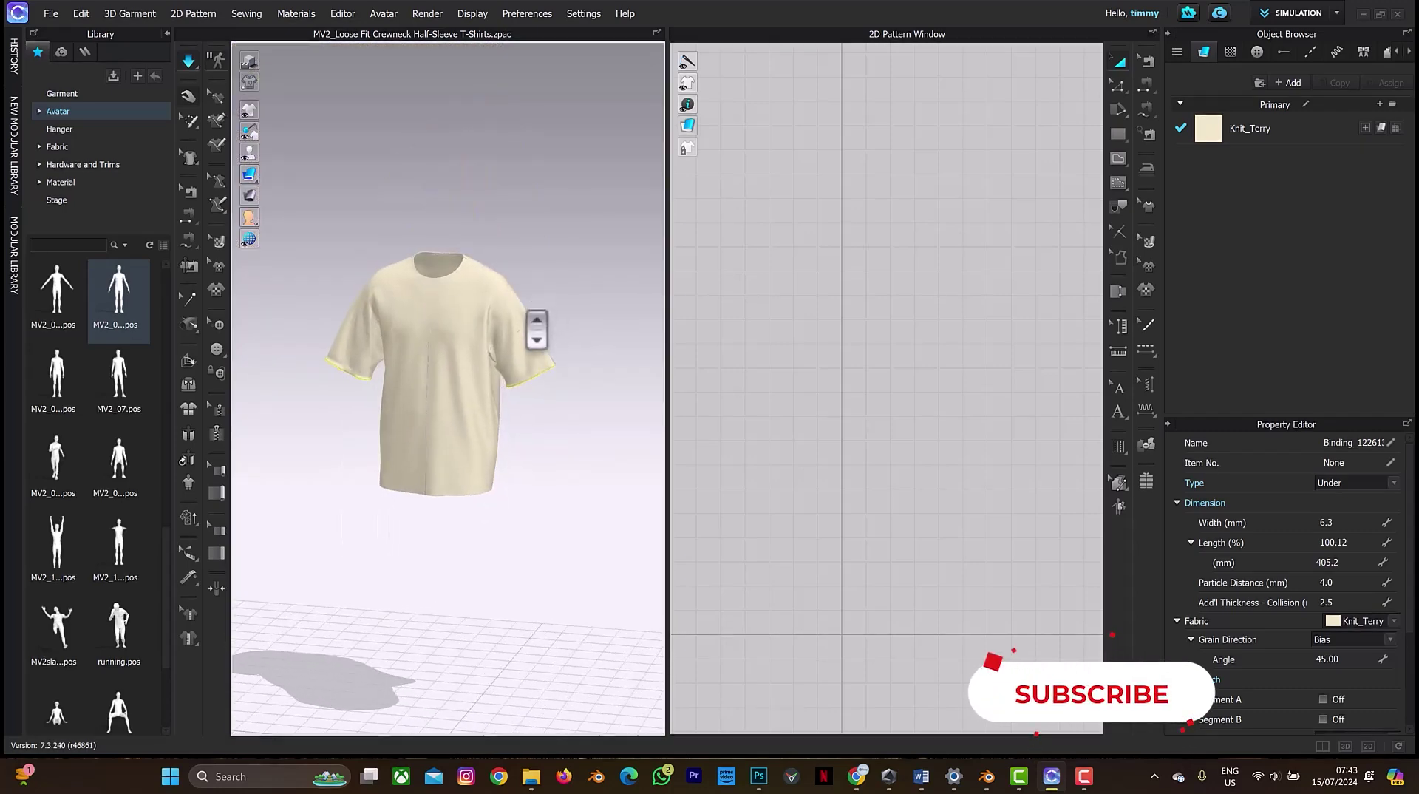
pyautogui.scroll(10, 487, 347)
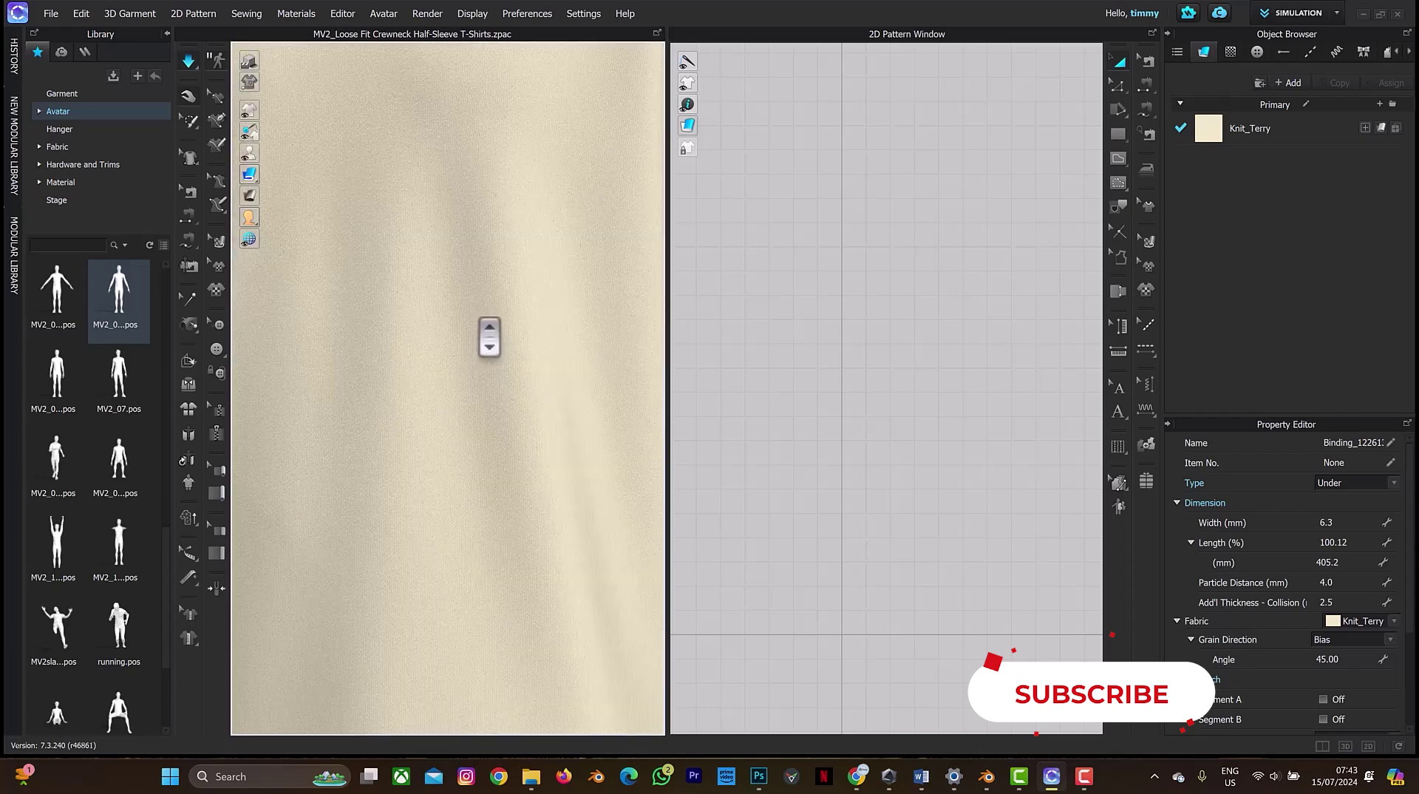
pyautogui.scroll(-8, 489, 332)
pyautogui.press('space')
pyautogui.moveTo(572, 304); pyautogui.dragTo(544, 320, button='right')
pyautogui.scroll(8, 543, 327)
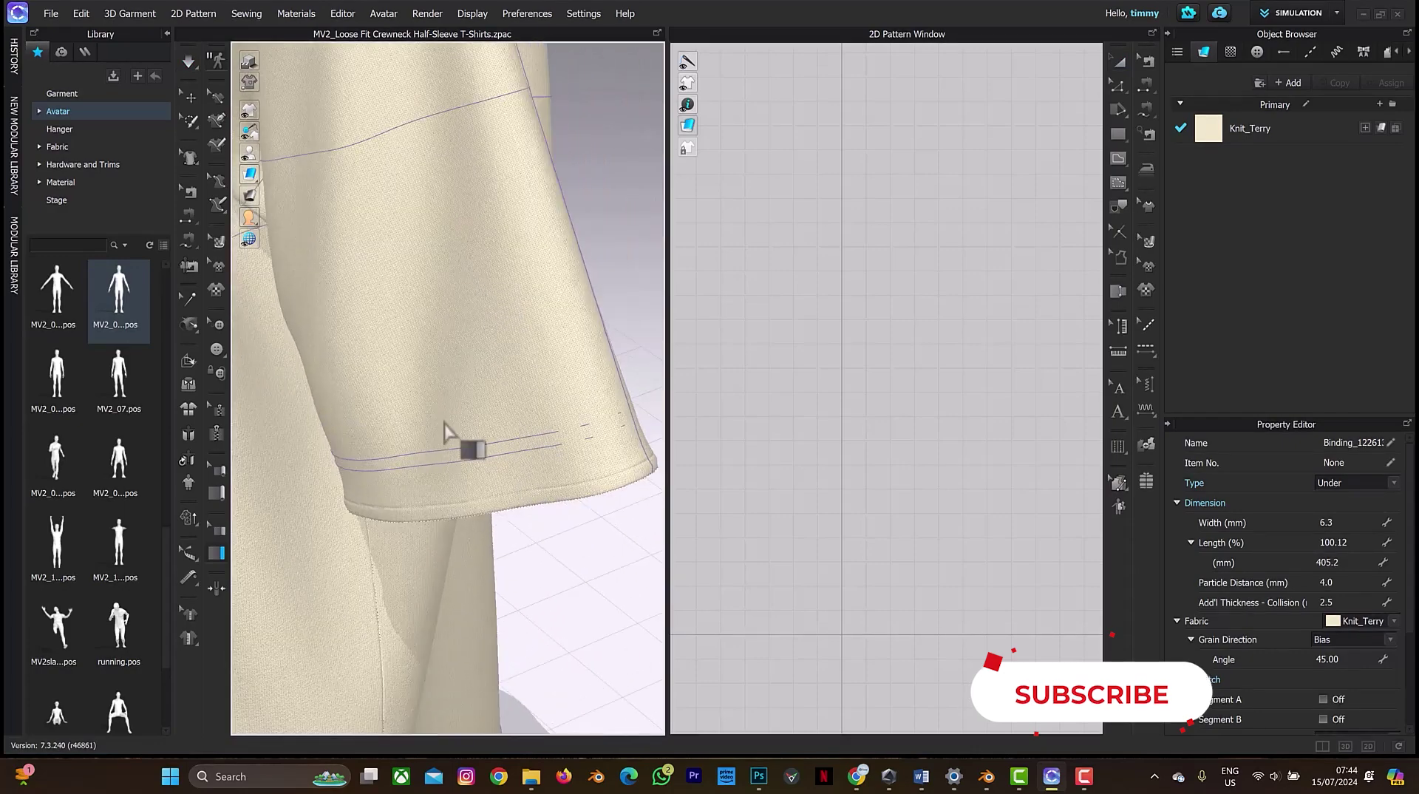
# - Simulate the garment briefly to settle the binding on the opposite sleeve opening
pyautogui.scroll(8, 488, 266)
pyautogui.scroll(-4, 489, 266)
pyautogui.moveTo(405, 235); pyautogui.dragTo(605, 428, button='middle')
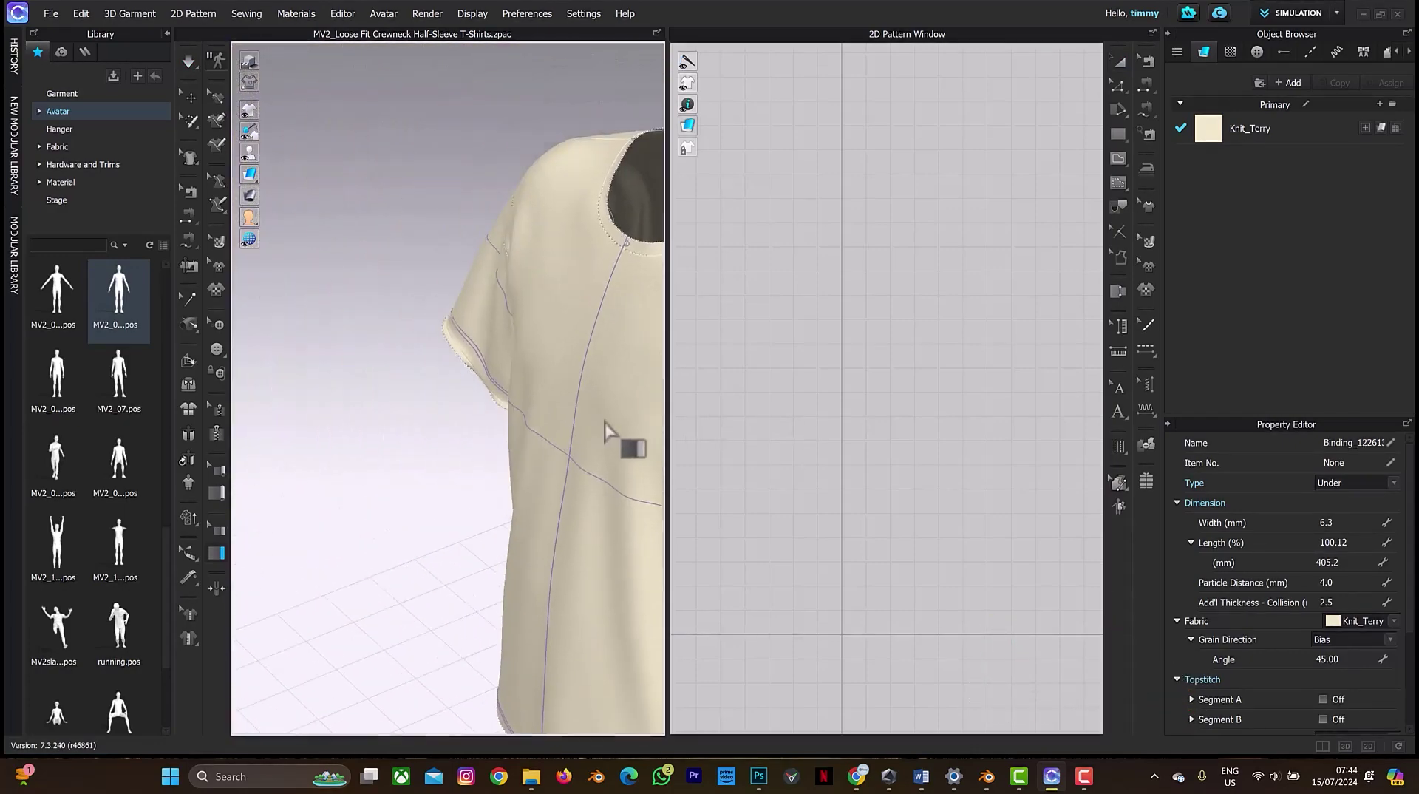
pyautogui.scroll(5, 523, 361)
pyautogui.moveTo(529, 338); pyautogui.dragTo(519, 288, button='right')
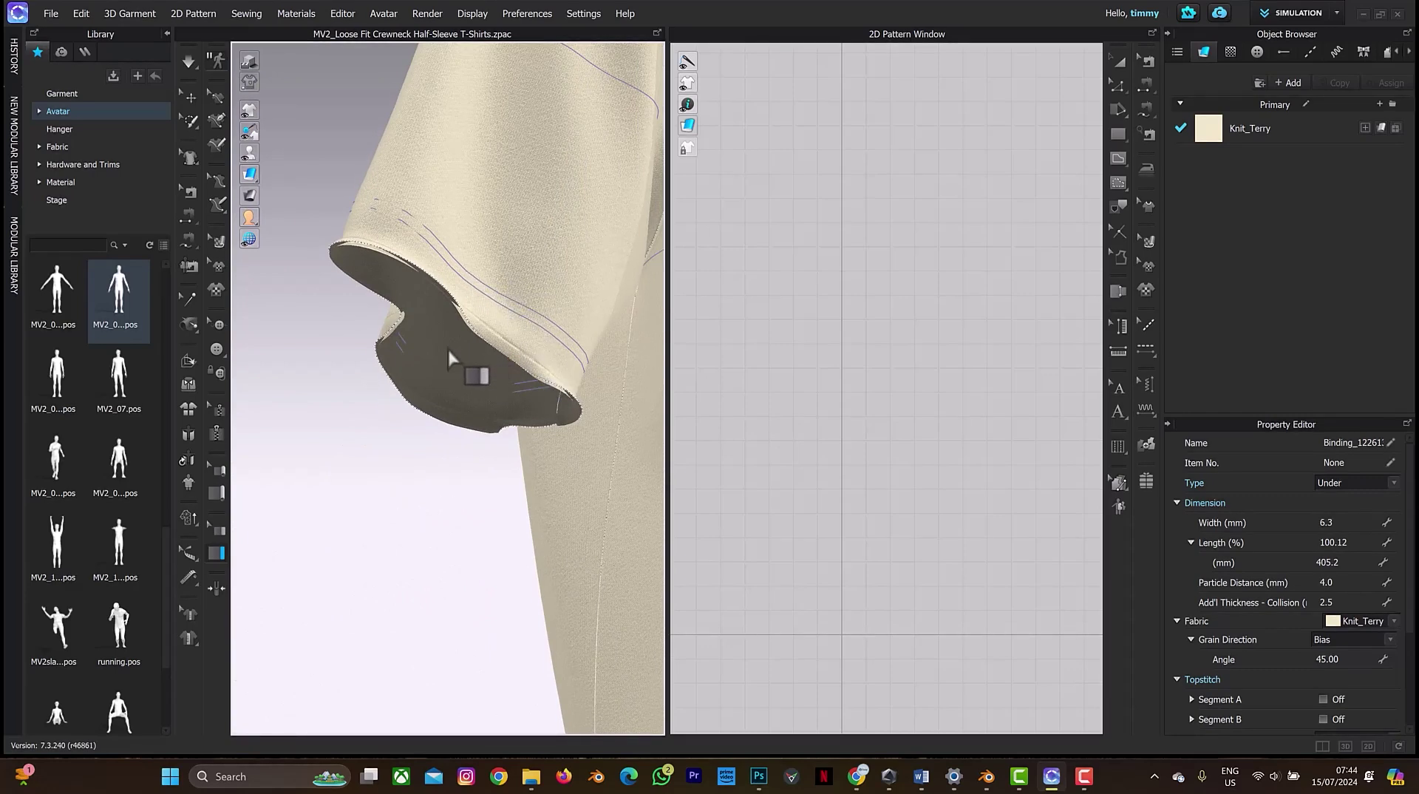
pyautogui.hotkey('alt', '1')
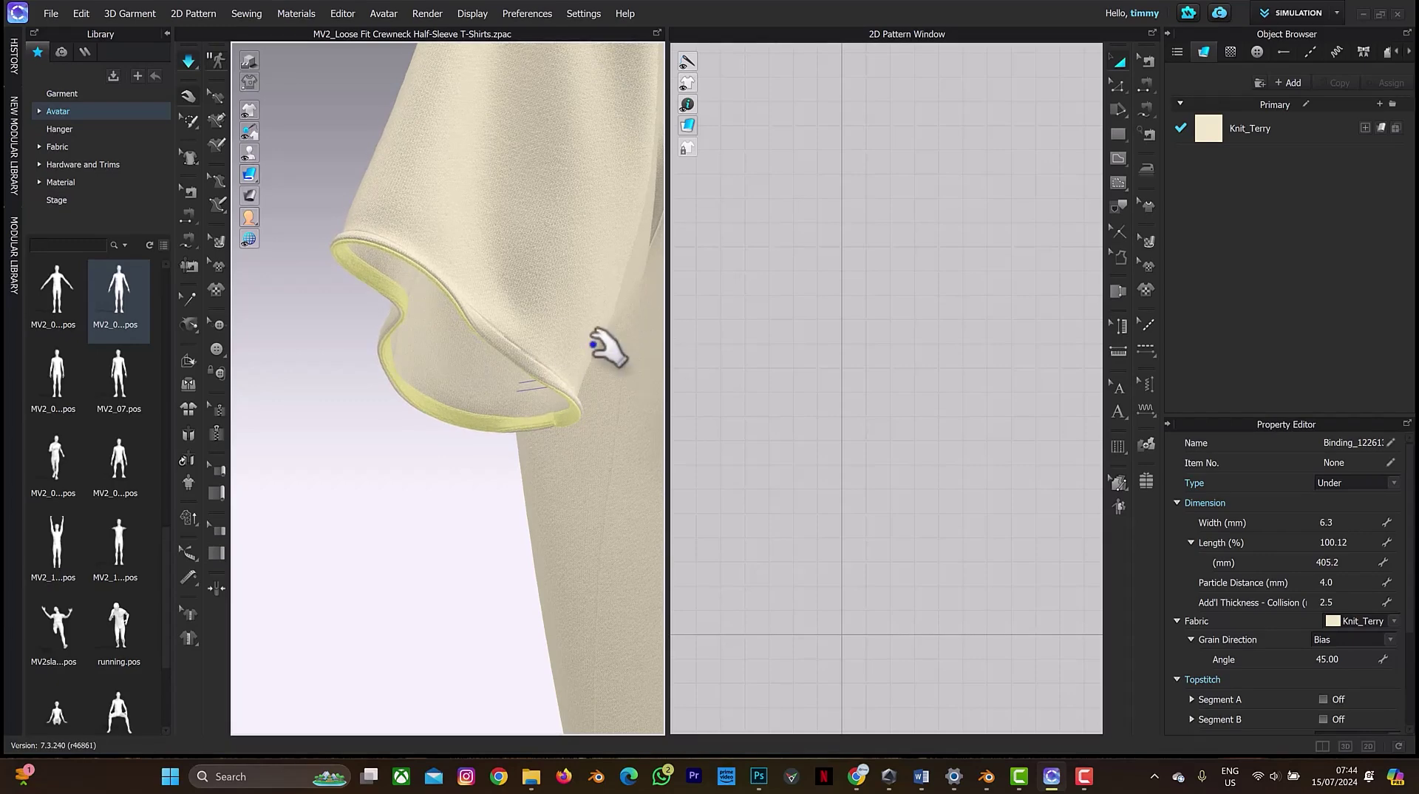
pyautogui.press('space')
# - Bind the entire bottom hem edge around the front and back of the T-shirt
pyautogui.moveTo(559, 322); pyautogui.dragTo(368, 285, button='middle')
pyautogui.scroll(-4, 542, 481)
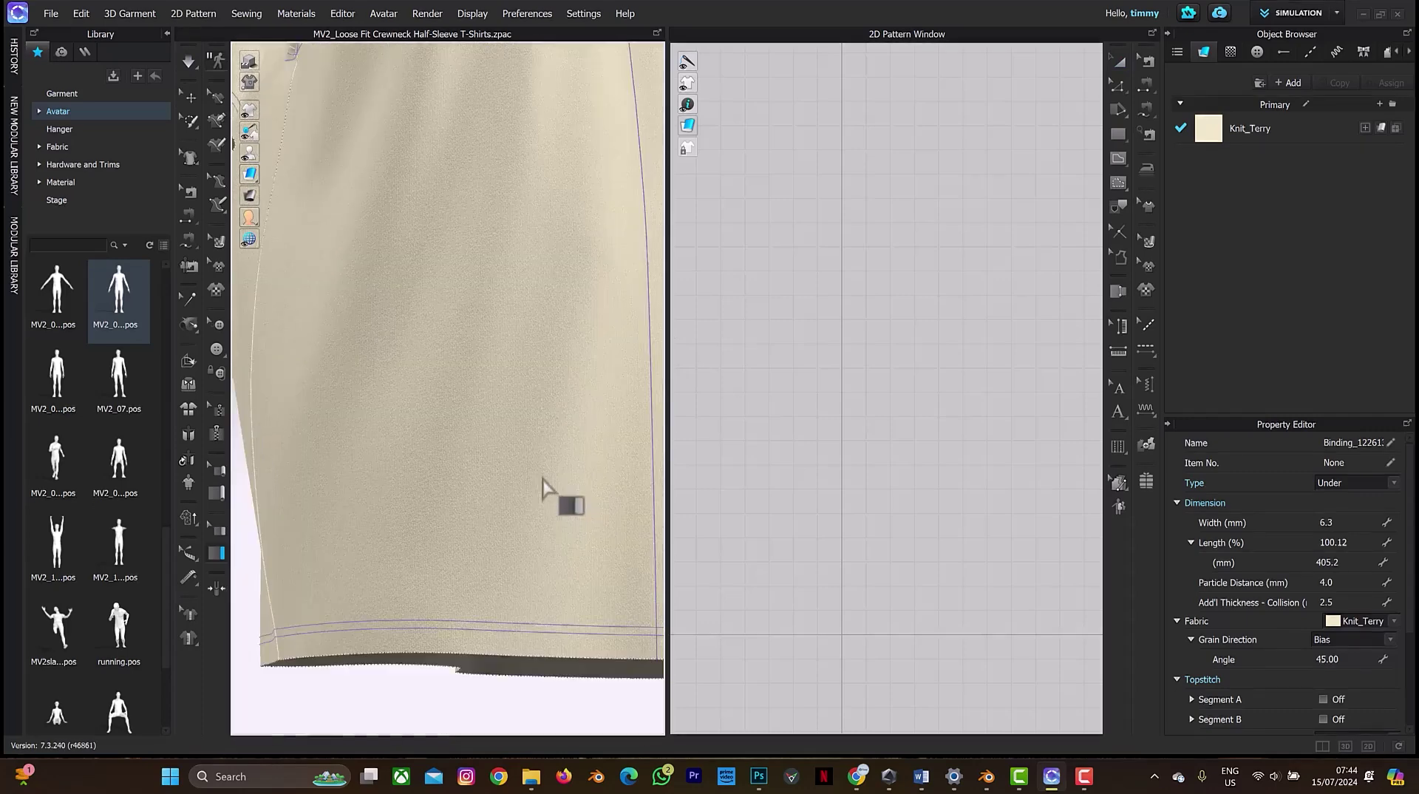
pyautogui.click(341, 559)
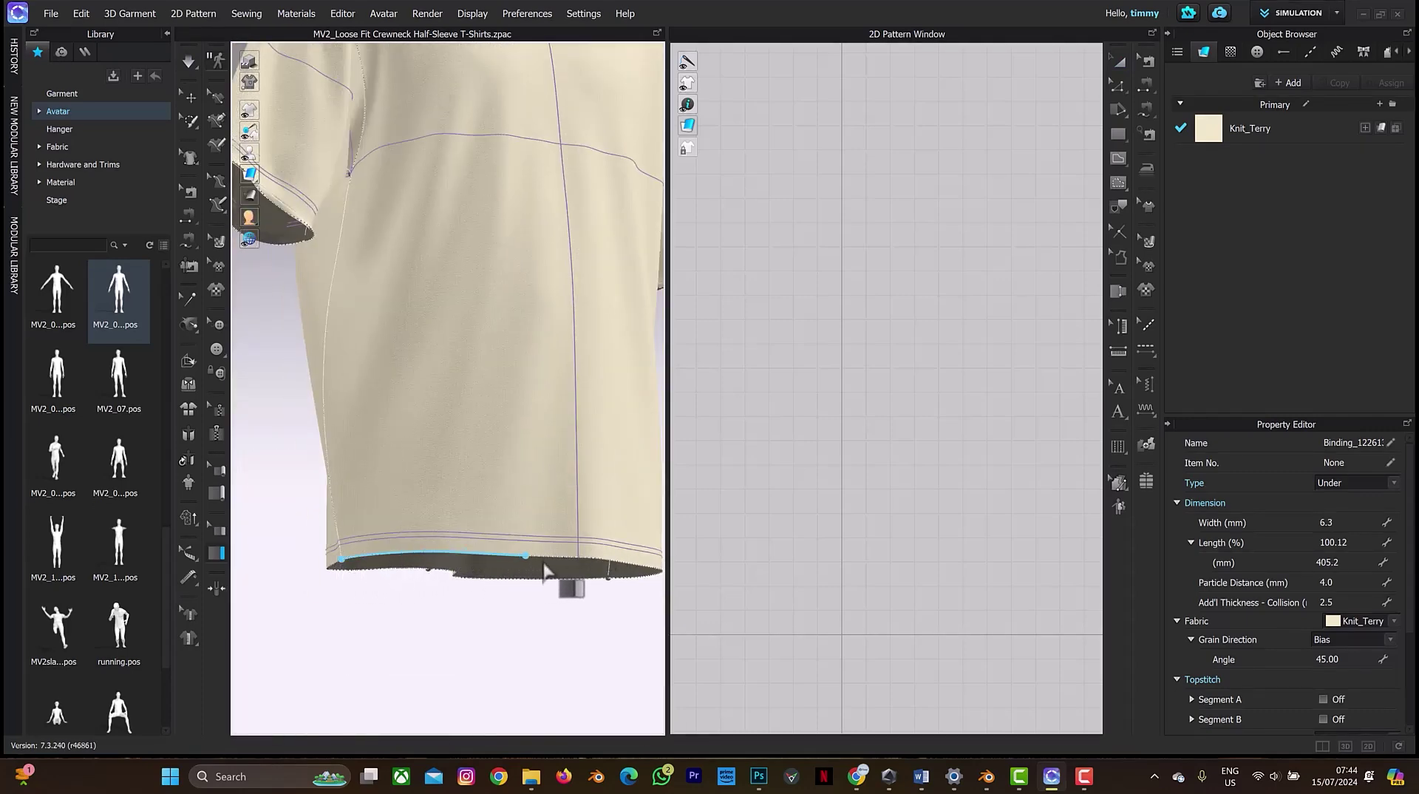
pyautogui.moveTo(605, 563); pyautogui.dragTo(510, 544, button='right')
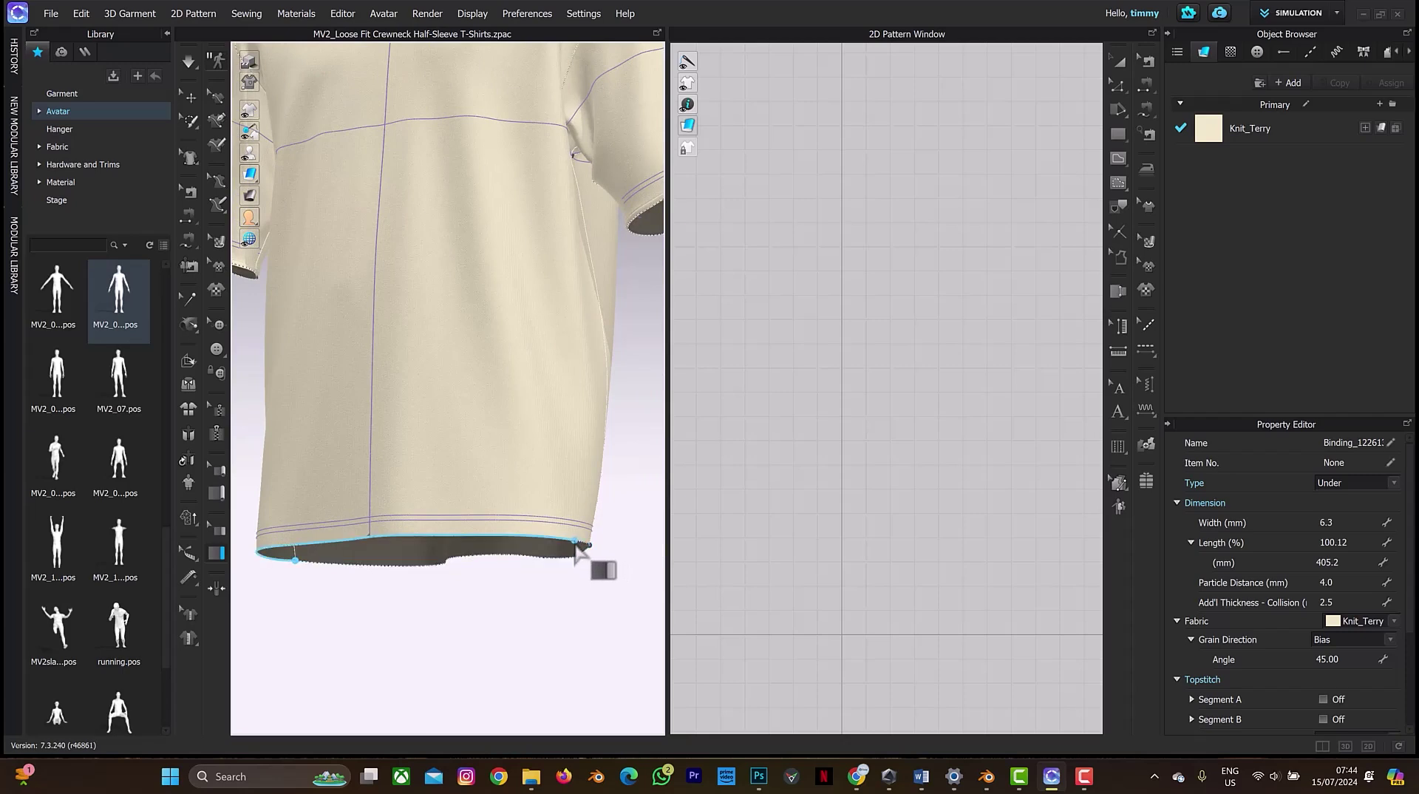
pyautogui.moveTo(575, 542); pyautogui.dragTo(557, 543, button='right')
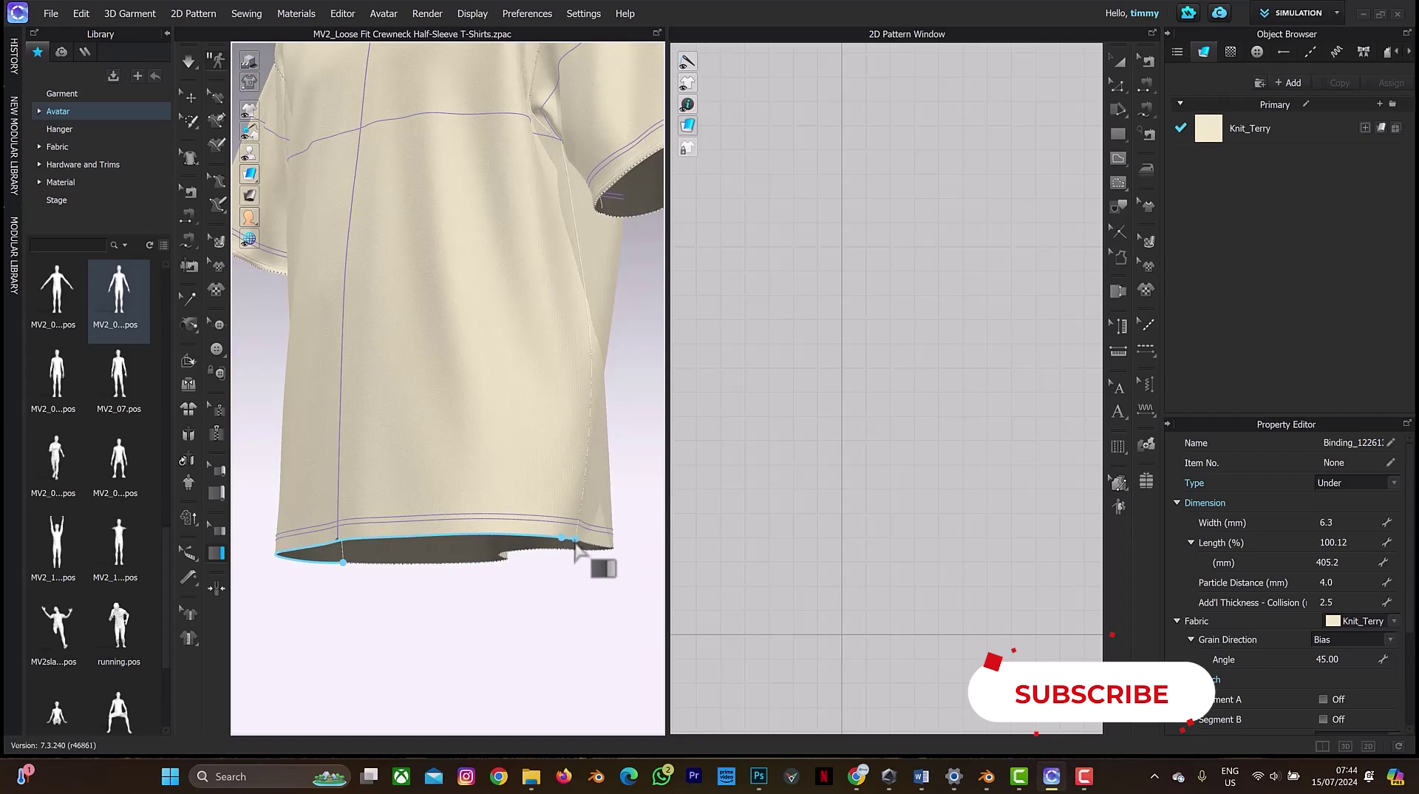
pyautogui.moveTo(580, 553); pyautogui.dragTo(584, 554, button='right')
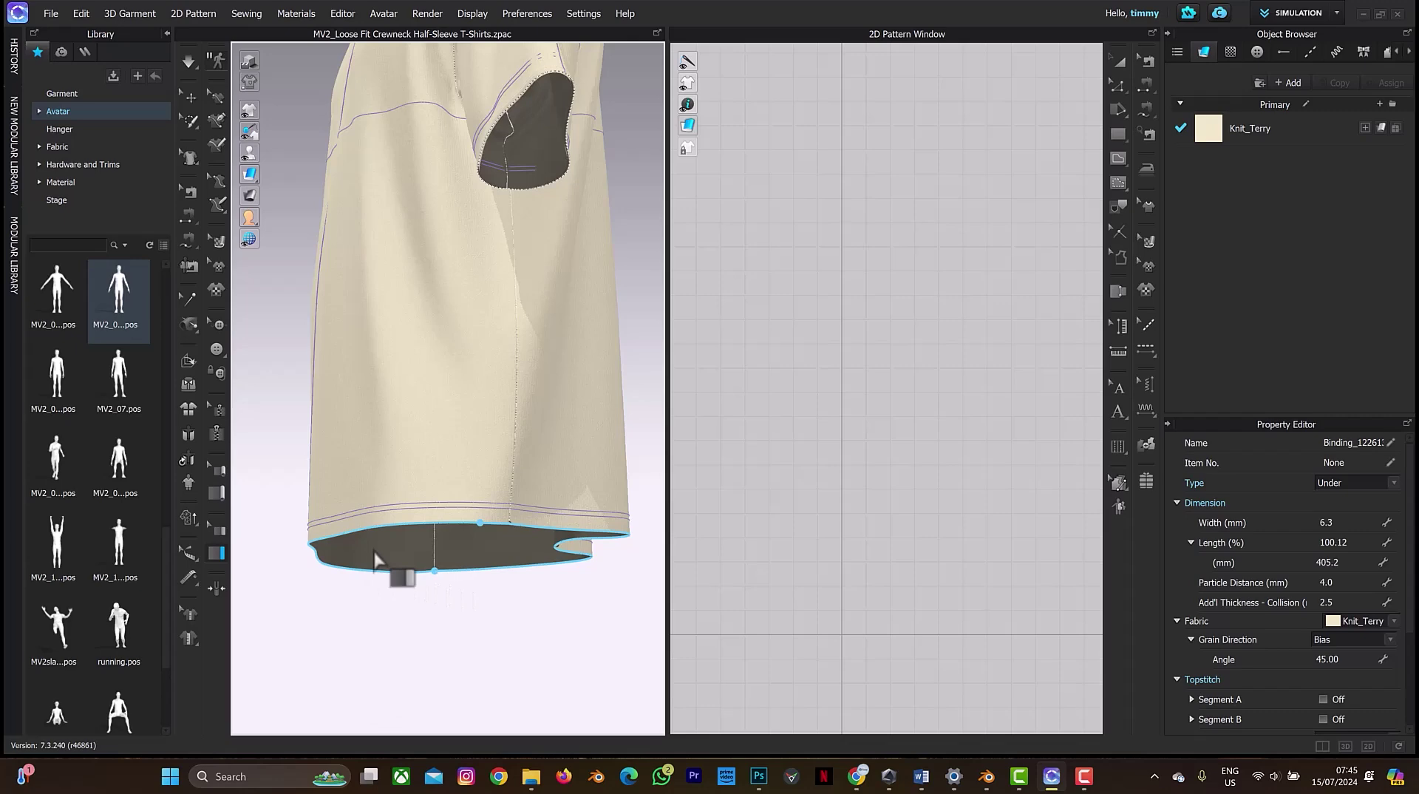
pyautogui.click(442, 538)
# - Simulate the garment so the new hem binding settles
pyautogui.scroll(6, 442, 538)
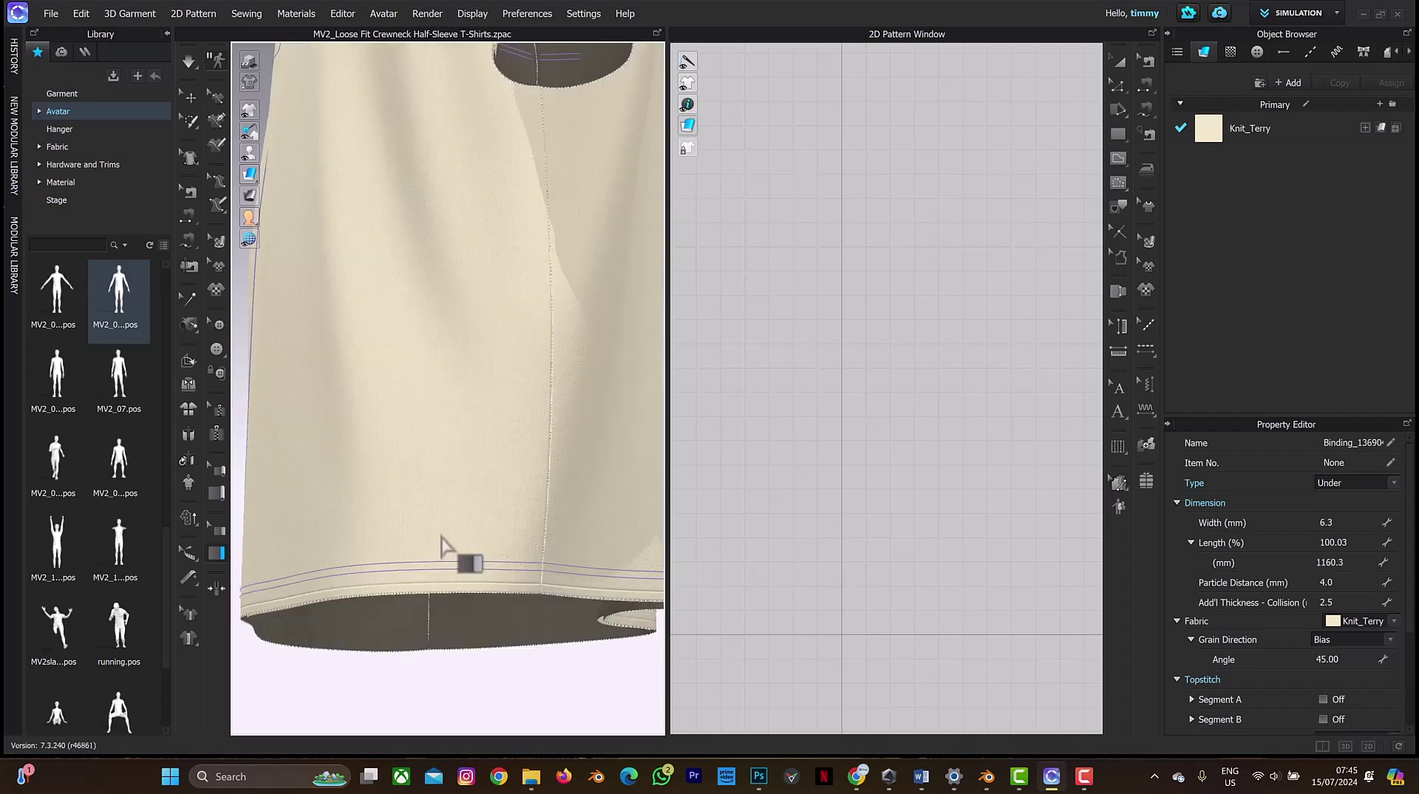
pyautogui.moveTo(457, 551); pyautogui.dragTo(440, 335, button='middle')
pyautogui.press('space')
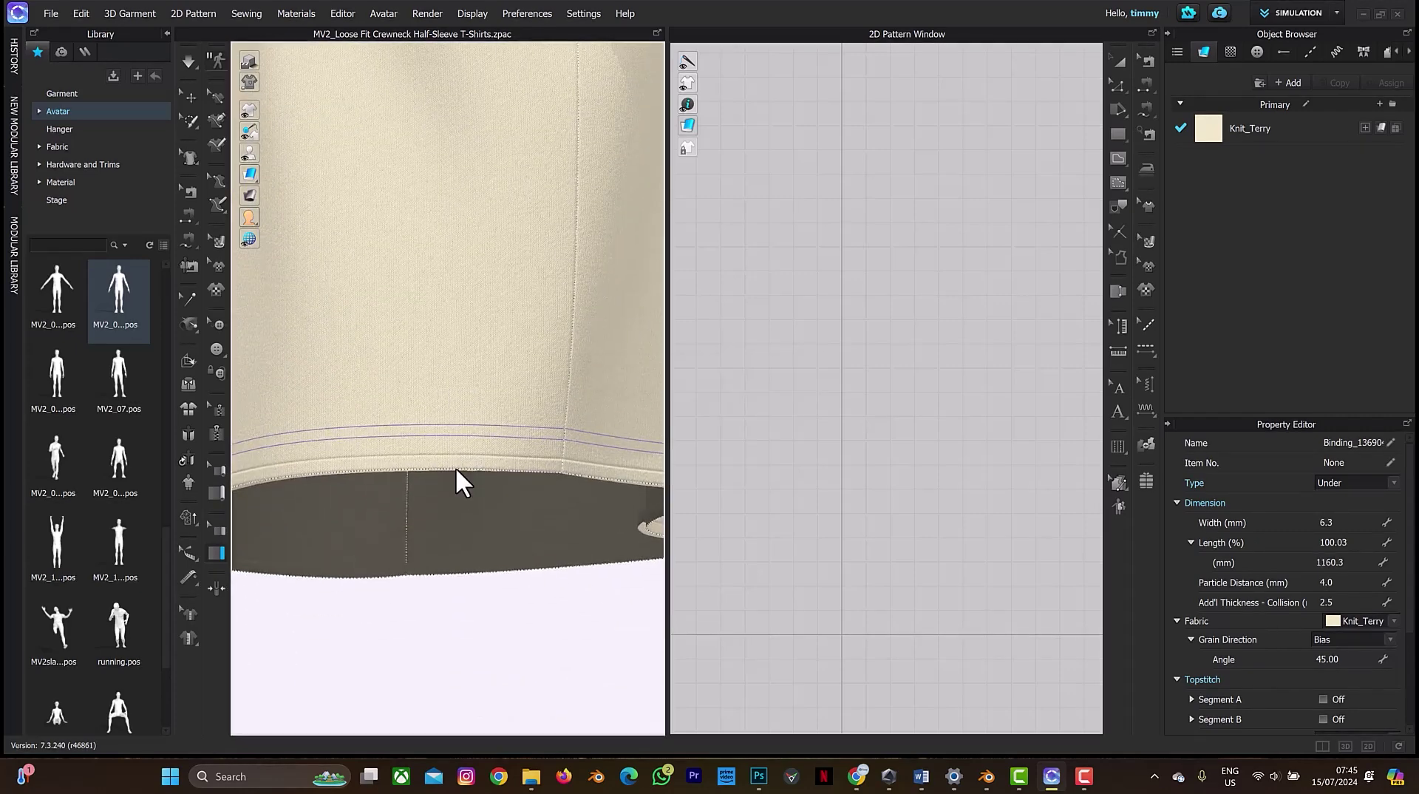
# - Examine the hem binding and a bound sleeve opening up close from several angles
pyautogui.scroll(-5, 510, 510)
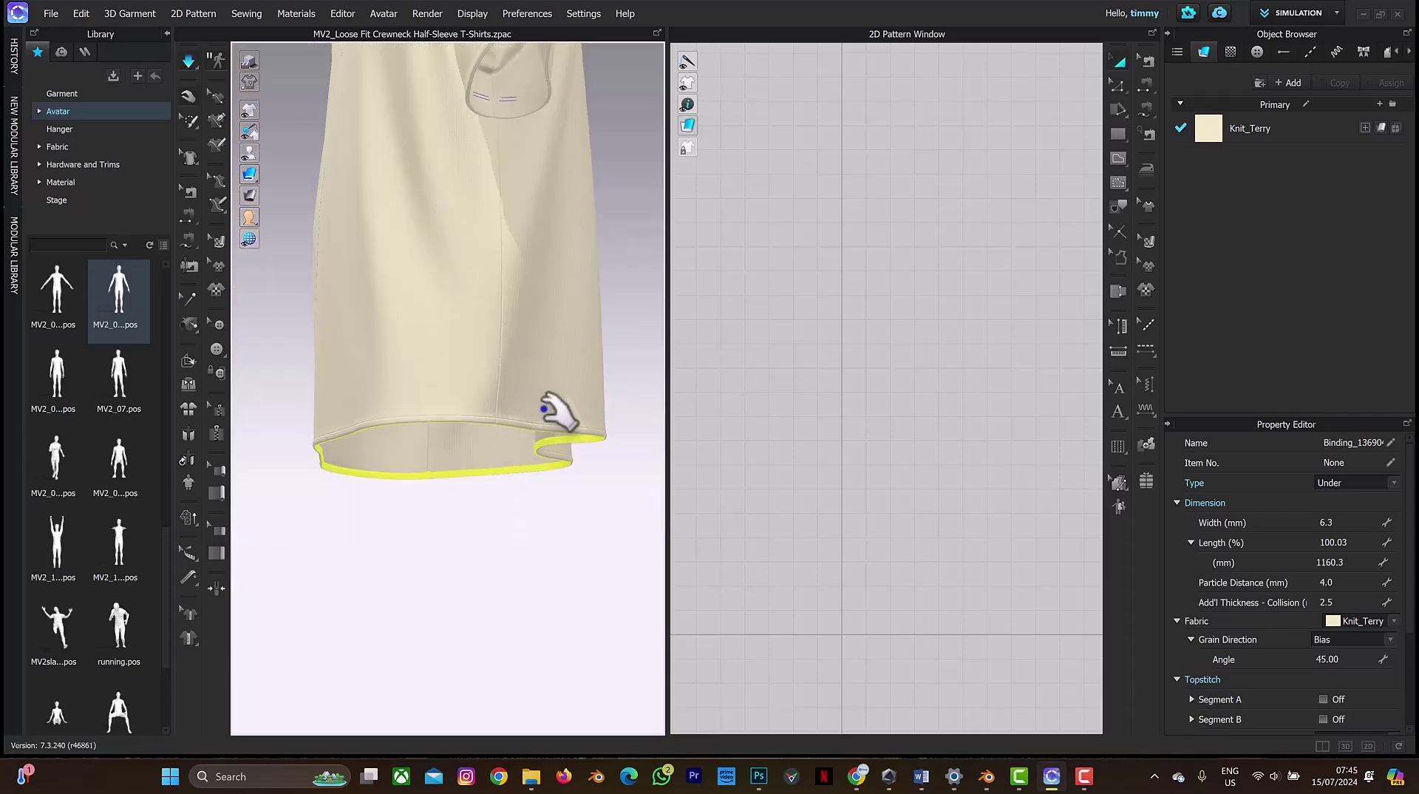
pyautogui.scroll(-3, 562, 410)
pyautogui.moveTo(526, 412); pyautogui.dragTo(482, 338, button='right')
pyautogui.scroll(5, 523, 342)
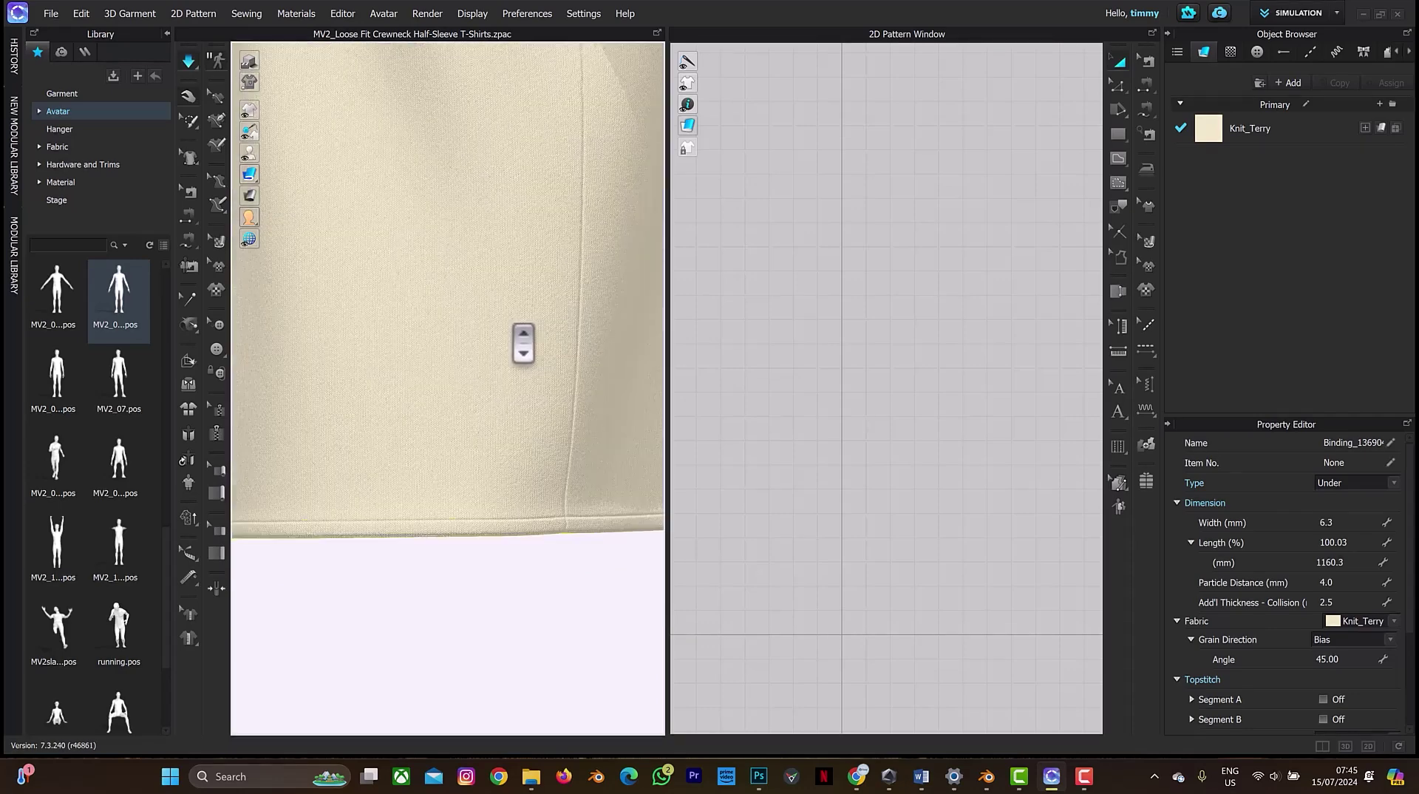
pyautogui.scroll(2, 523, 342)
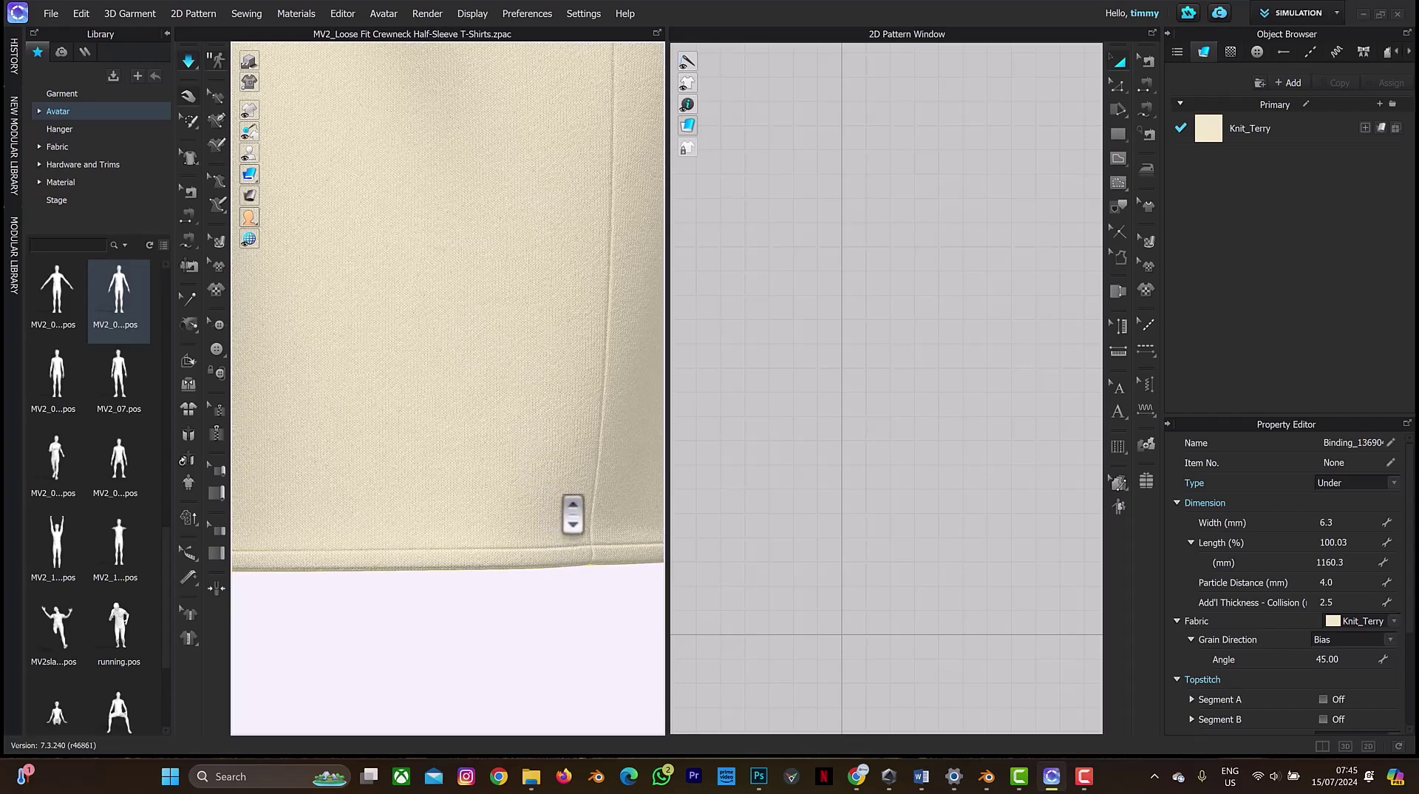
pyautogui.scroll(2, 574, 507)
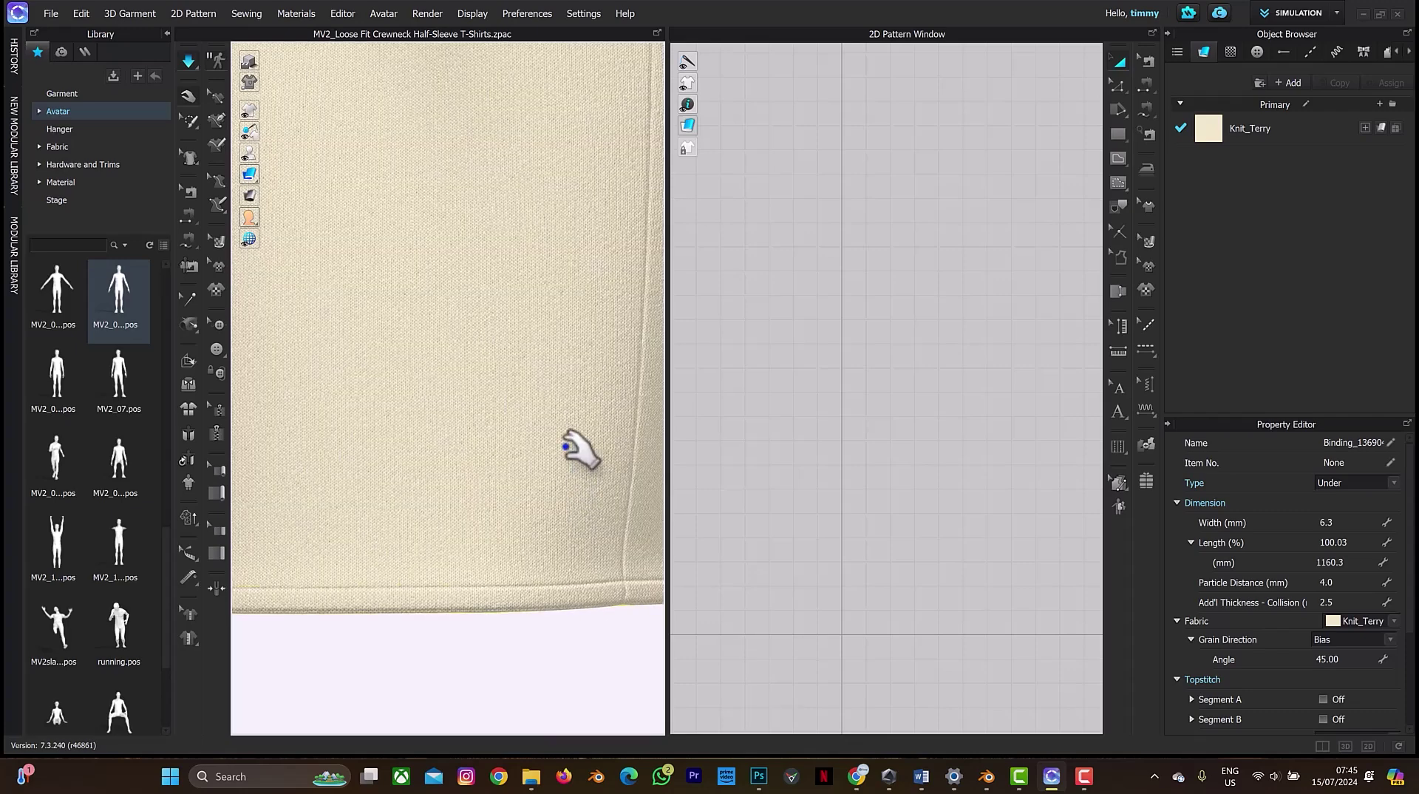
pyautogui.scroll(-2, 580, 447)
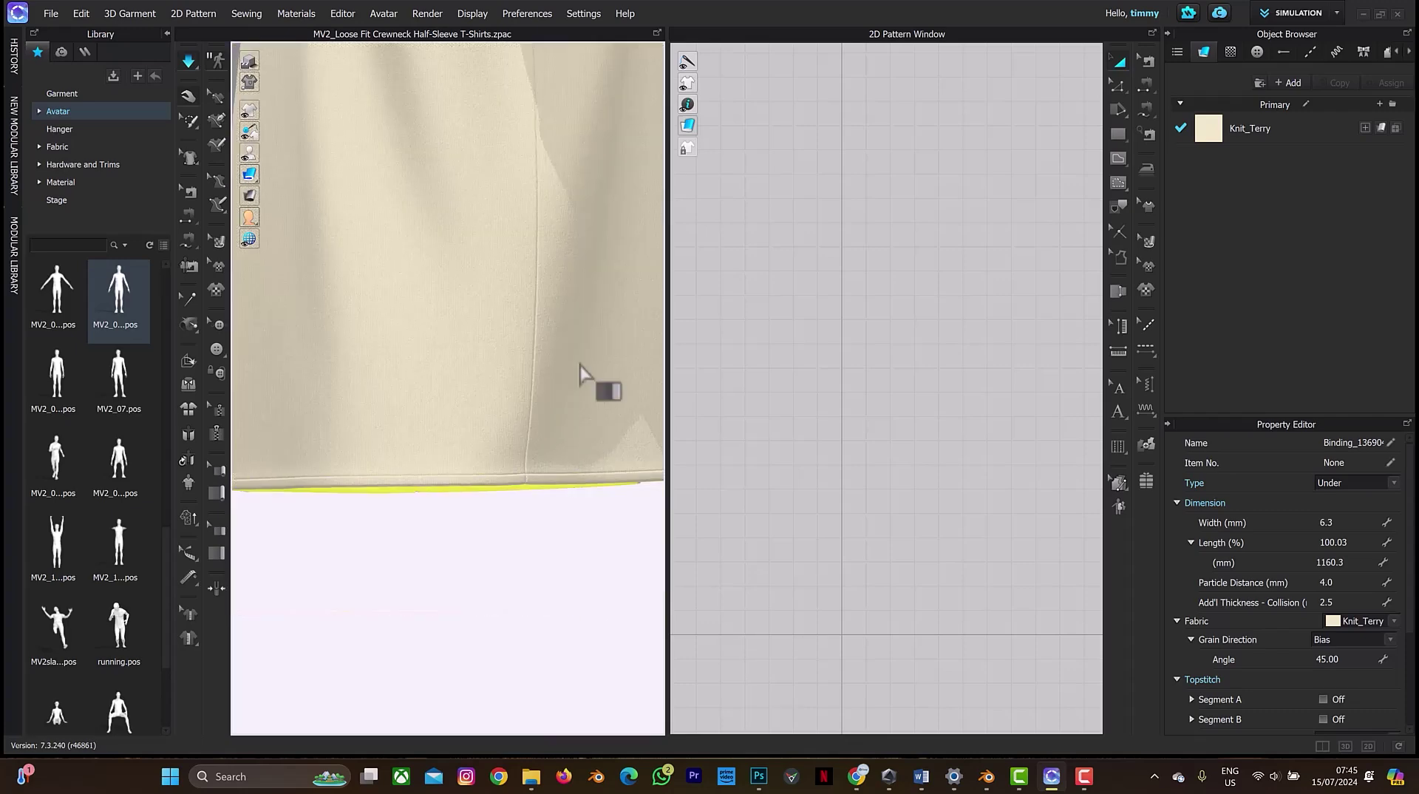
pyautogui.scroll(-3, 586, 344)
pyautogui.scroll(5, 586, 343)
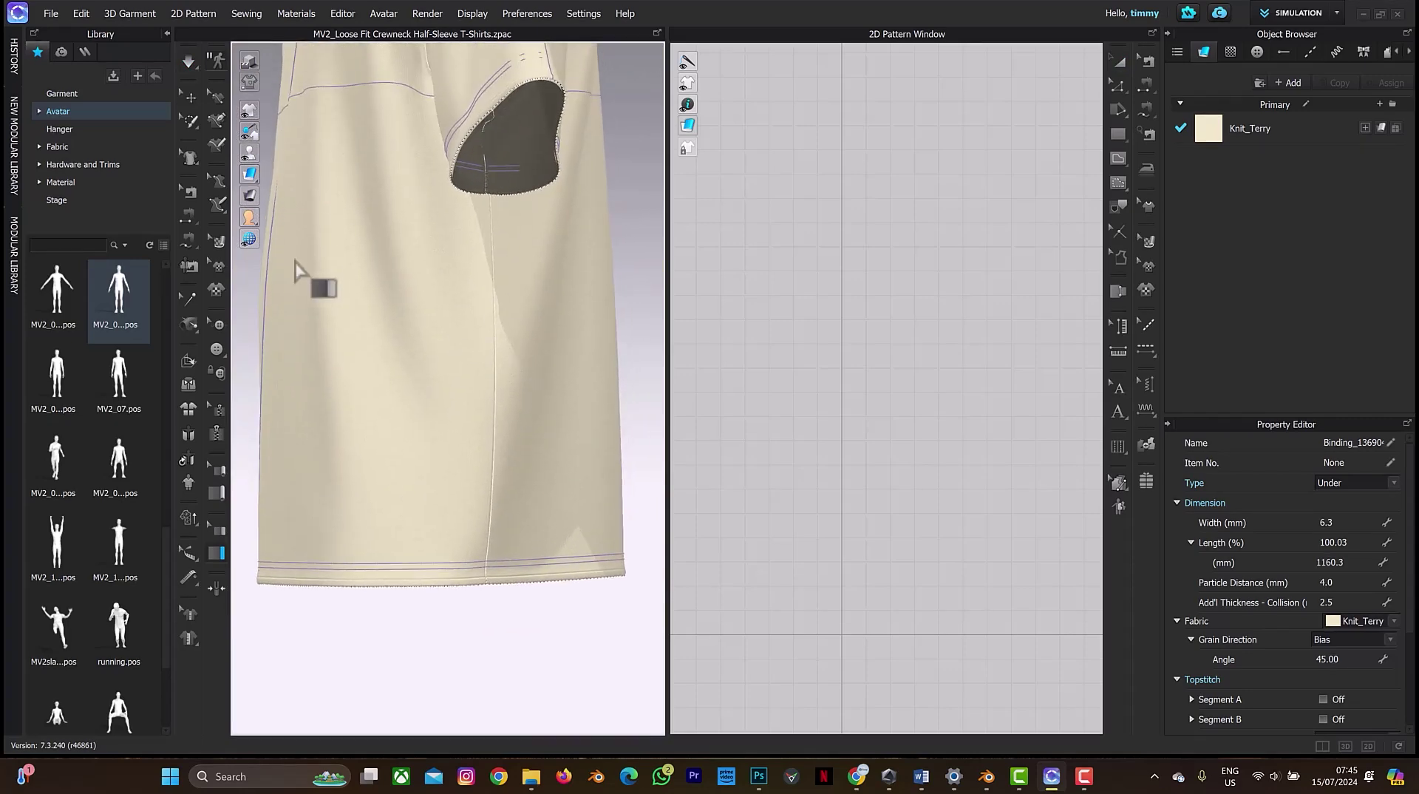
pyautogui.scroll(-2, 558, 208)
pyautogui.moveTo(553, 268); pyautogui.dragTo(517, 459, button='middle')
pyautogui.scroll(-3, 530, 414)
pyautogui.moveTo(531, 411); pyautogui.dragTo(563, 401, button='right')
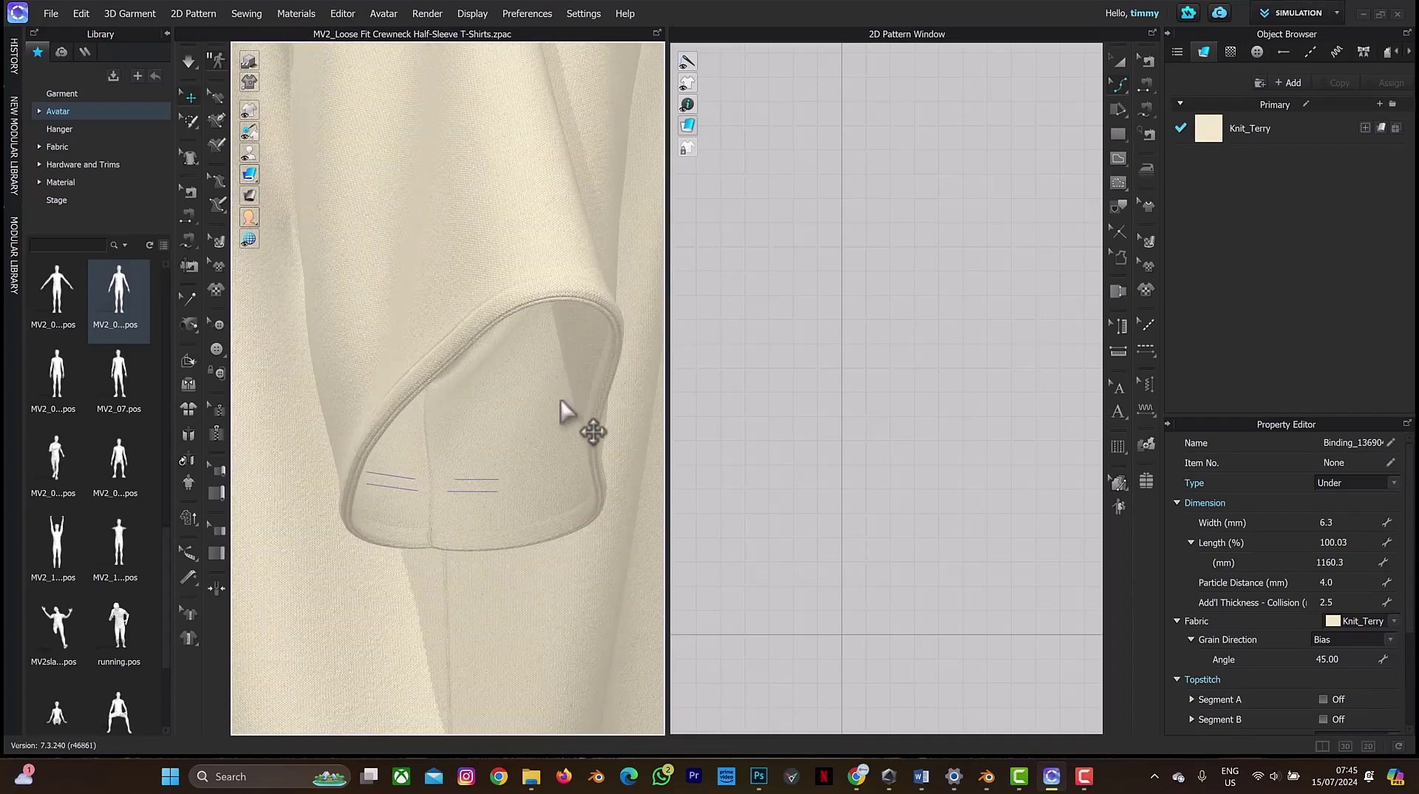